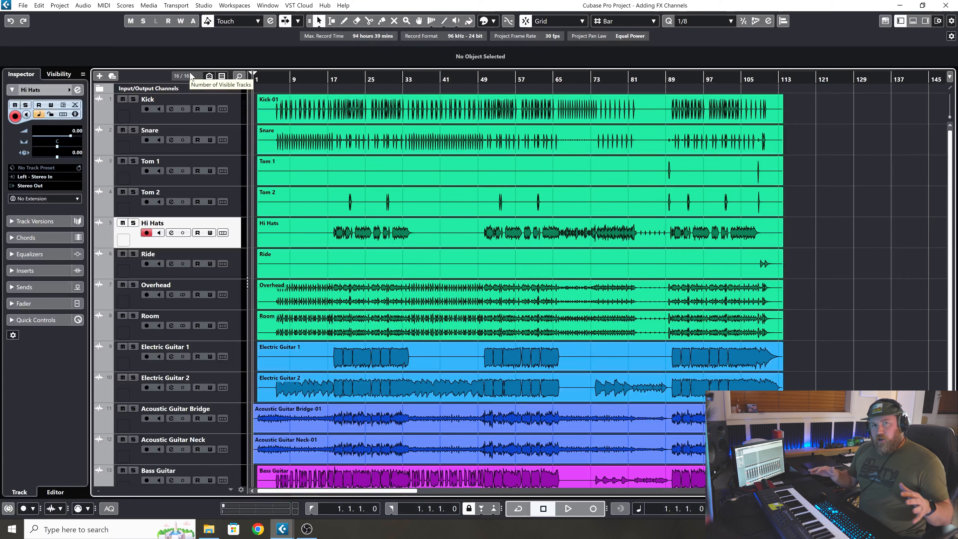
Play the full mix from bar 18 for a few bars, then stop playback.
left_click_drag(368, 80, 328, 87)
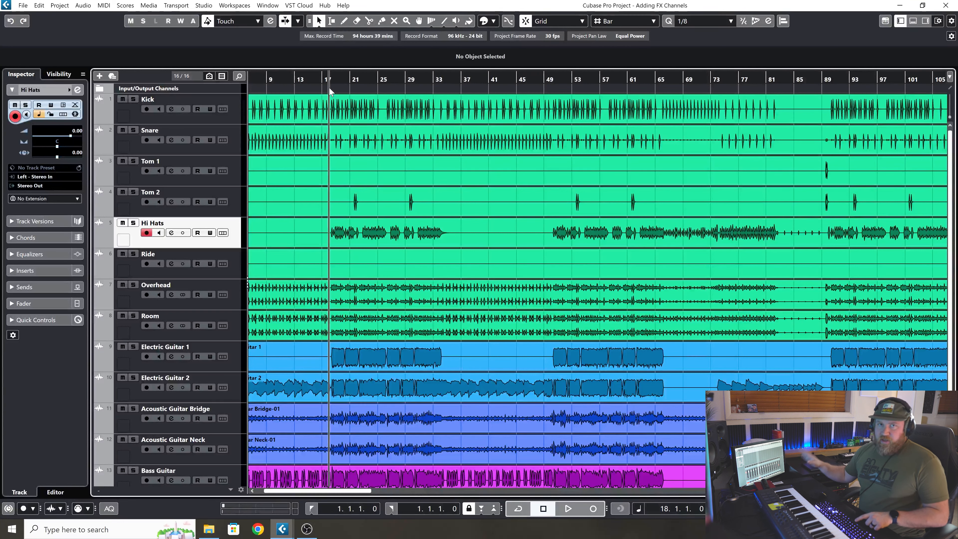
key("space")
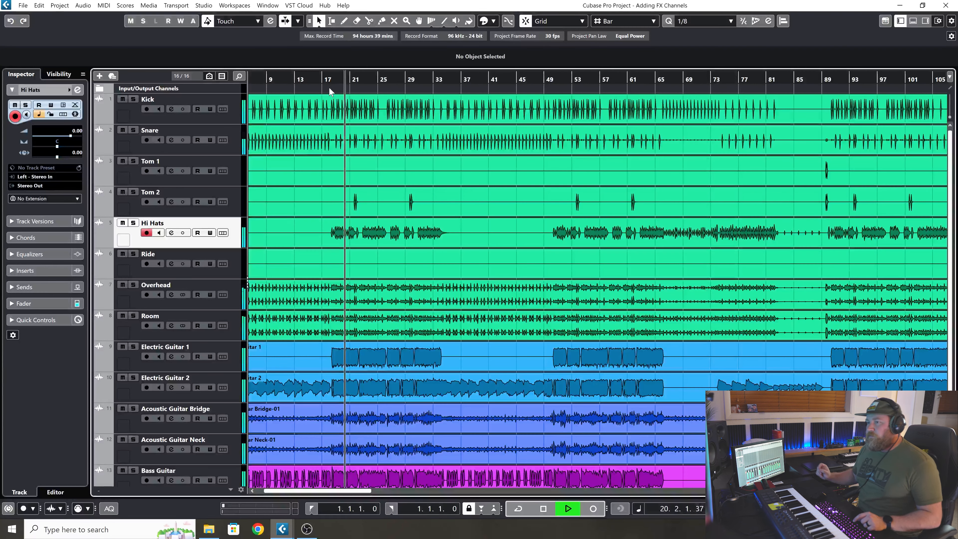
key("space")
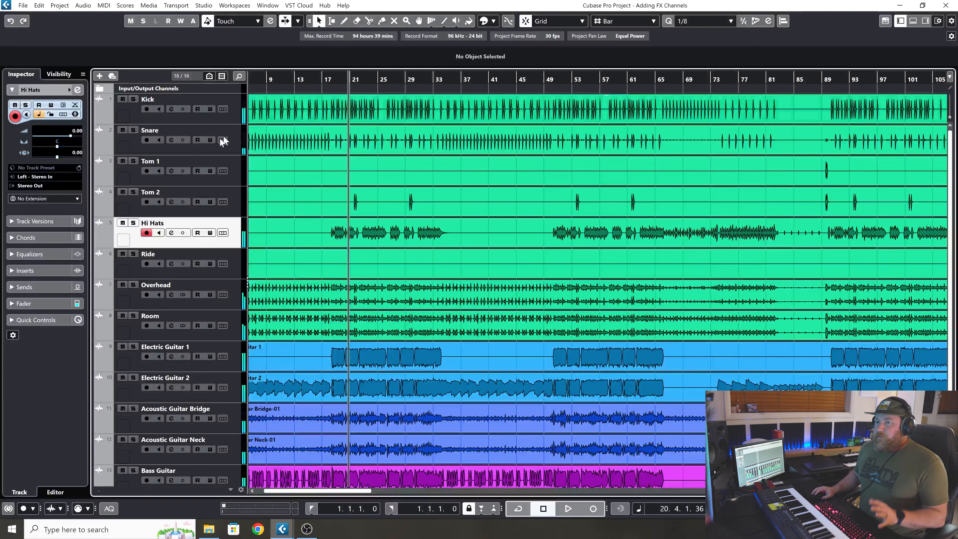
Solo Electric Guitar 1 and Electric Guitar 2 to audition them dry, then stop playback and clear both solos.
left_click(133, 346)
key("space")
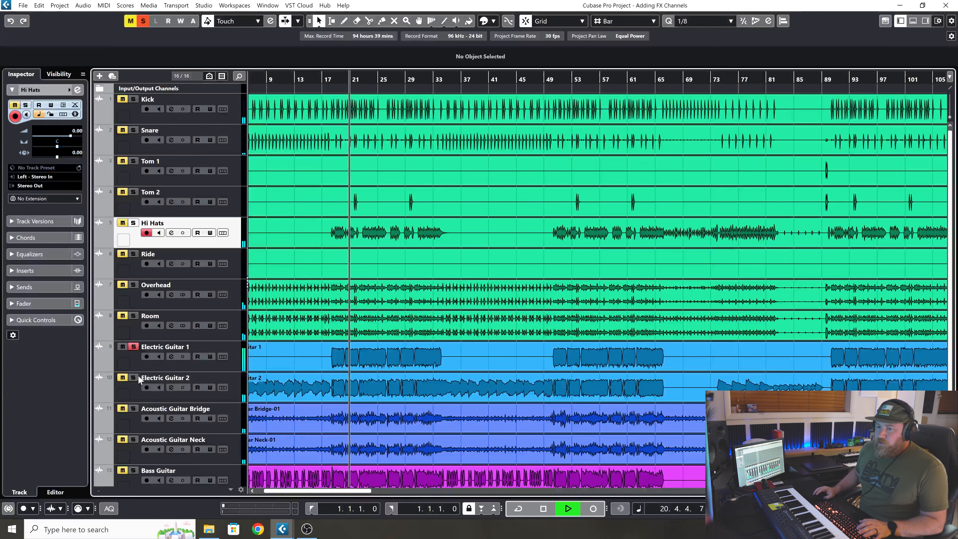
left_click(134, 378)
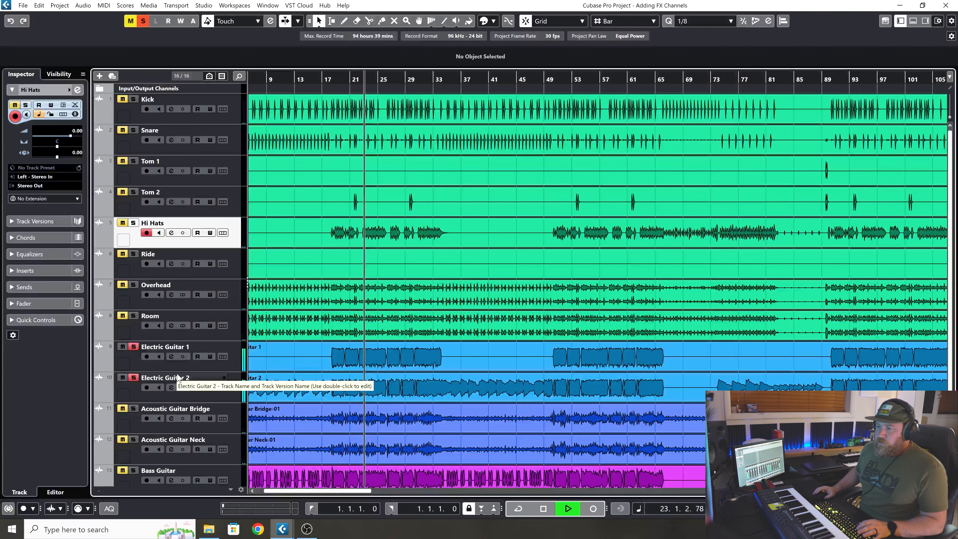
key("space")
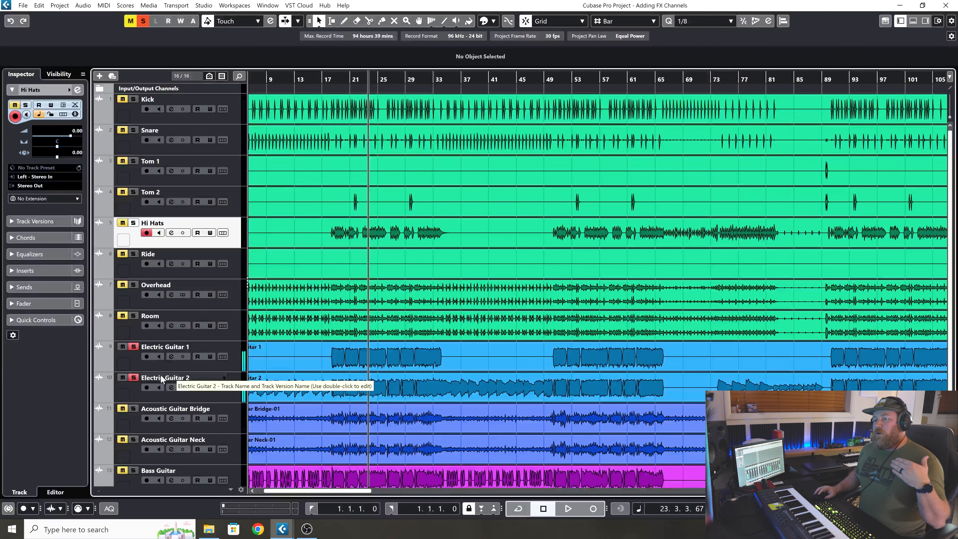
left_click(133, 347)
left_click(133, 377)
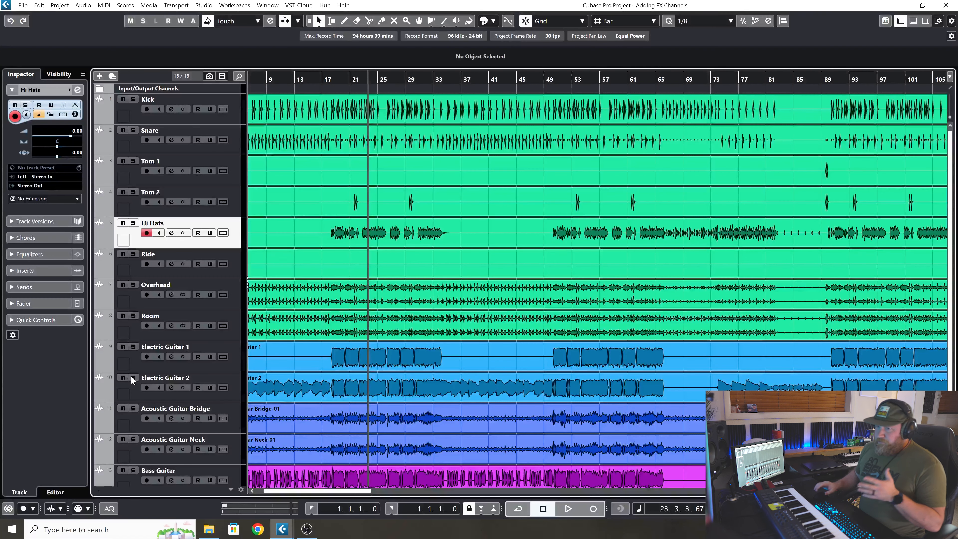
Insert the ValhallaRoom_x64 reverb in the first insert slot of Electric Guitar 1 and close its plug-in window.
left_click(233, 367)
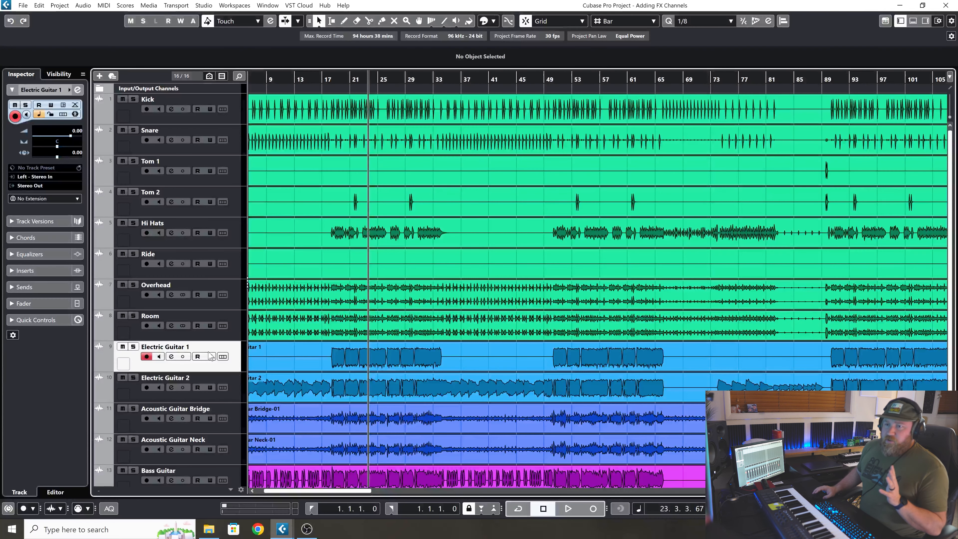
left_click(56, 270)
left_click(67, 171)
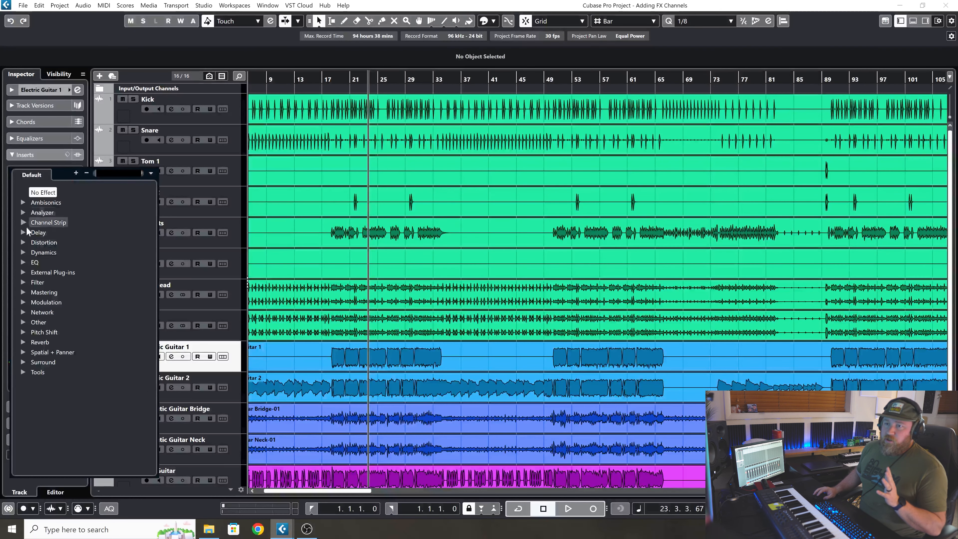
left_click(22, 322)
scroll(68, 394, "down", 5)
left_click(72, 395)
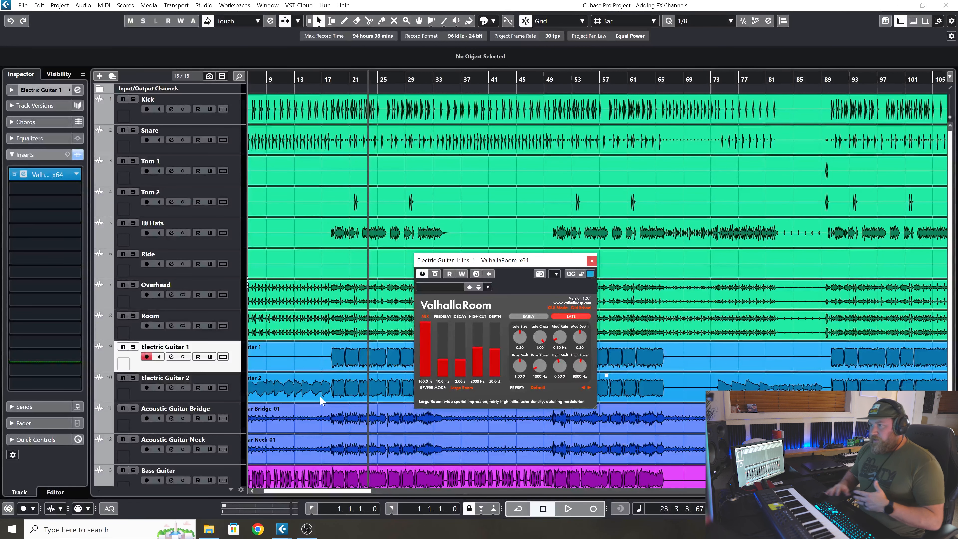
left_click(591, 260)
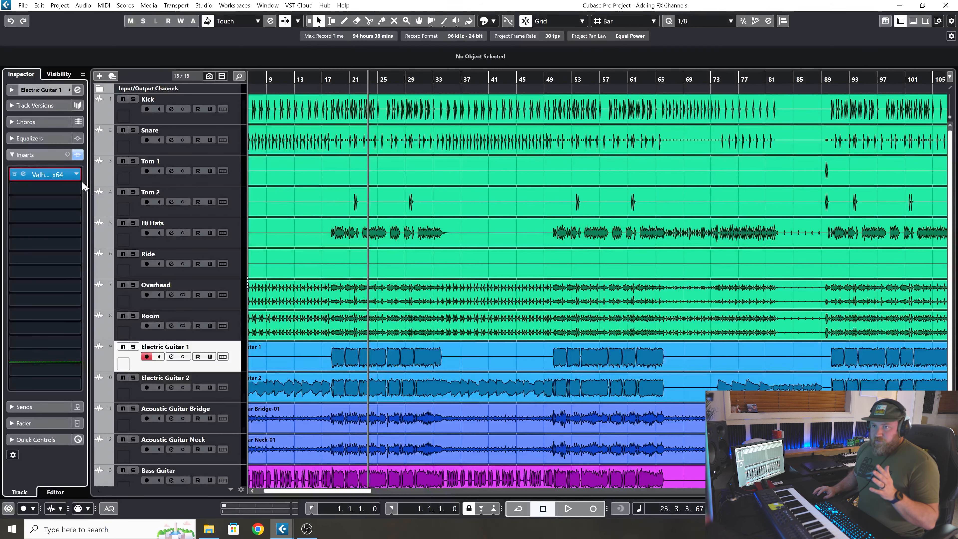
Remove the ValhallaRoom insert from Electric Guitar 1 by choosing No Effect.
left_click(76, 175)
scroll(65, 258, "up", 5)
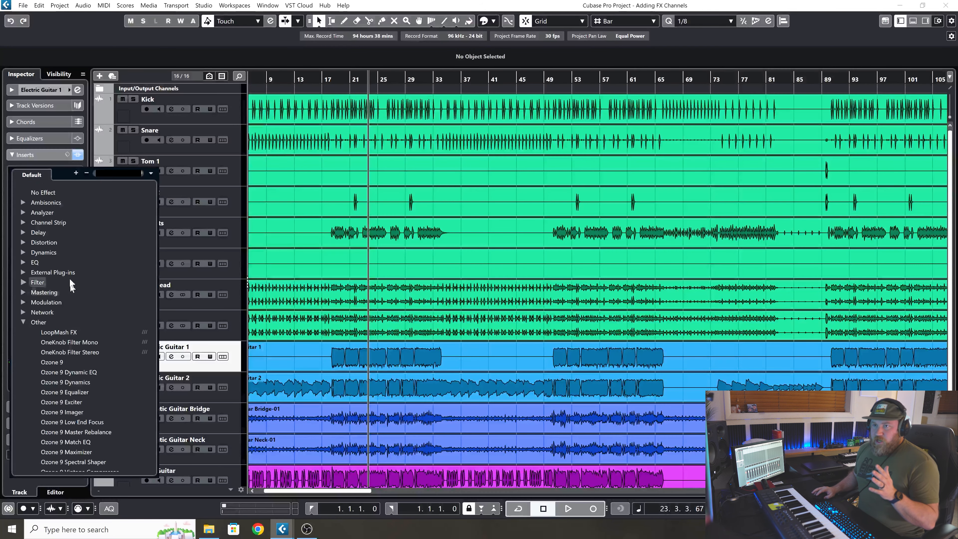
left_click(45, 194)
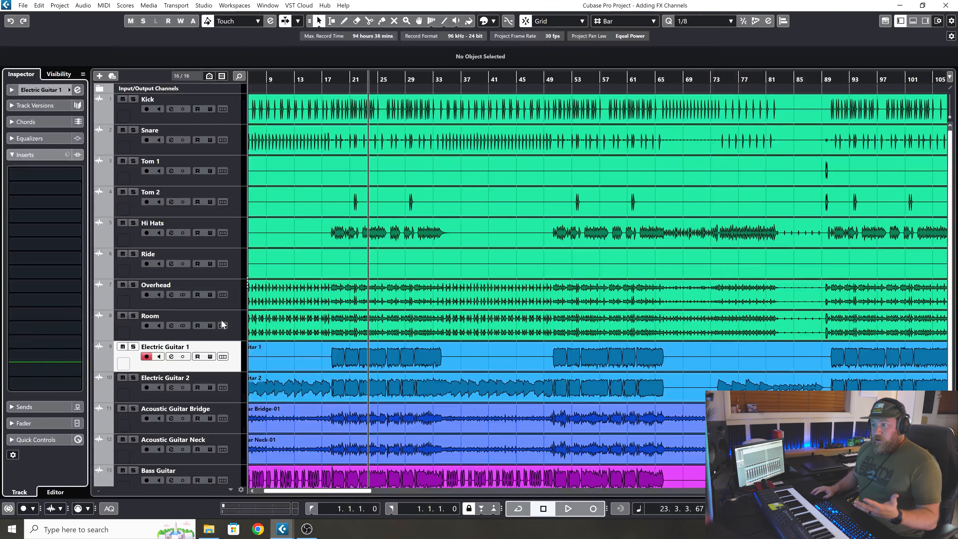
Rename the Audio 01 track as Piano.
scroll(222, 324, "down", 3)
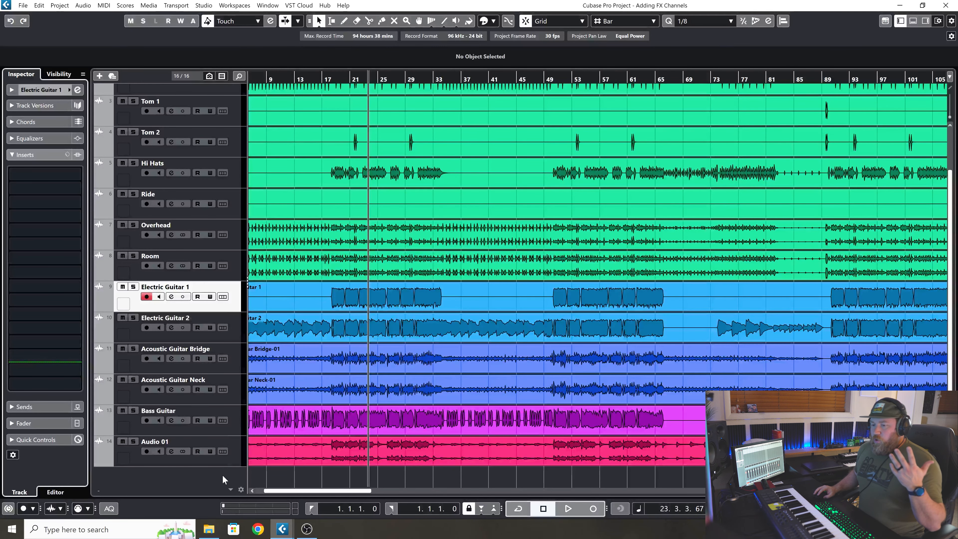
double_click(172, 441)
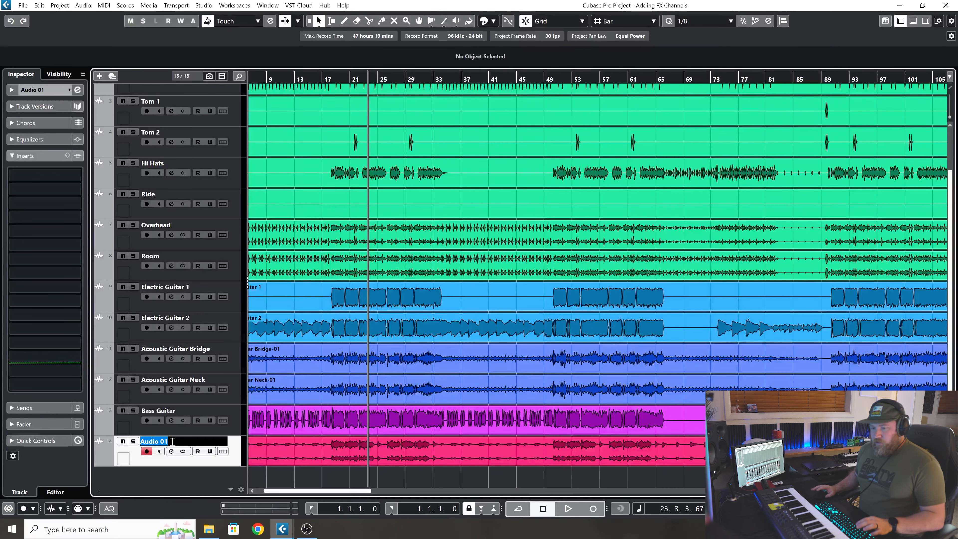
type("Piano")
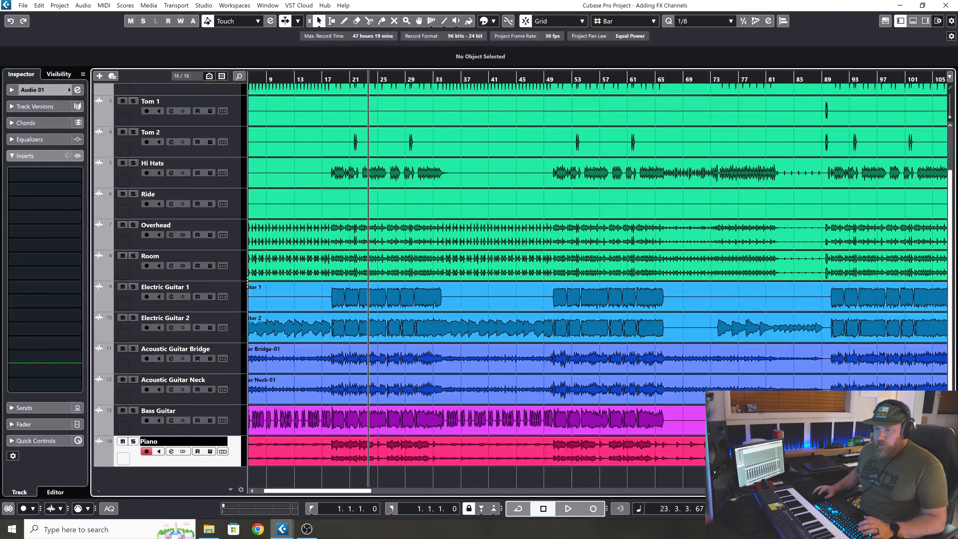
key("Return")
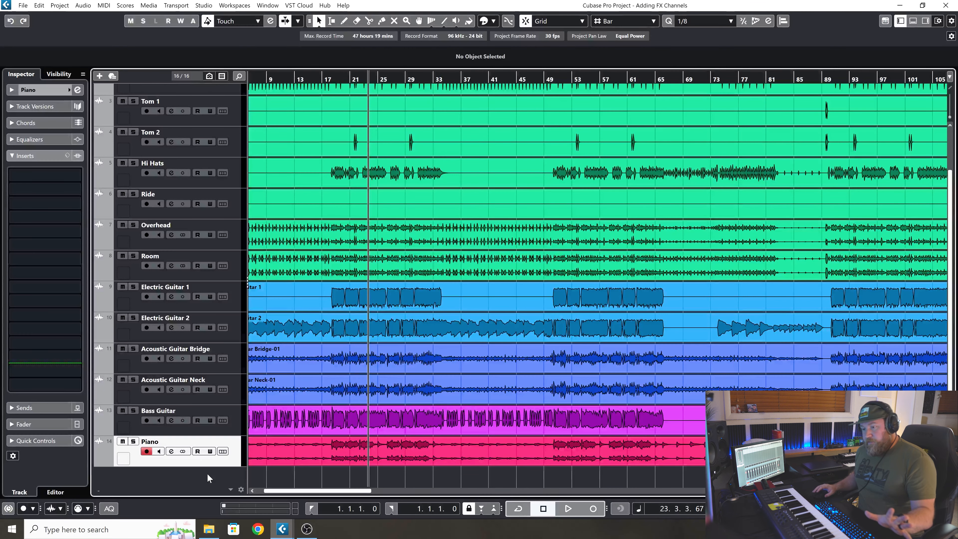
Add one stereo effect track named Reverb, using ValhallaRoom_x64 and routed to Stereo Out.
right_click(214, 470)
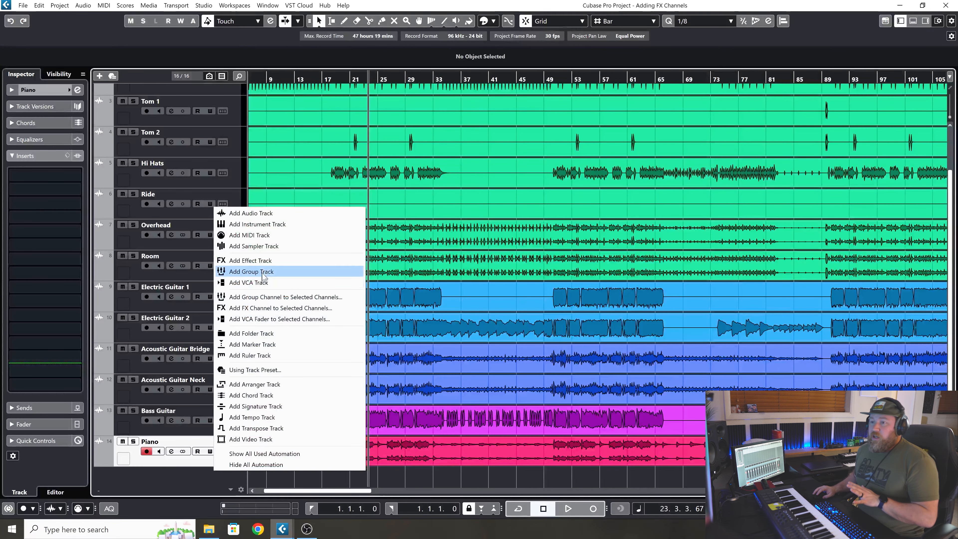
left_click(263, 263)
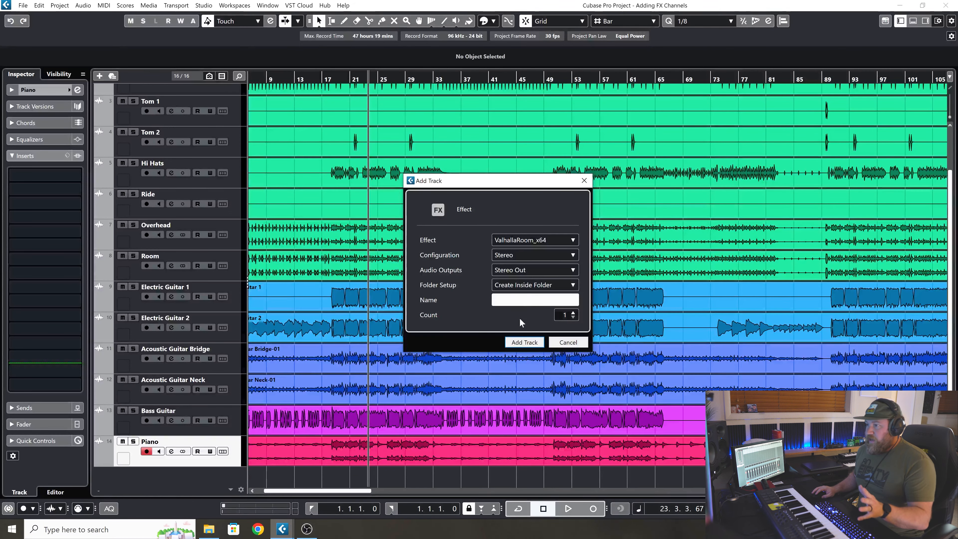
type("Reverb")
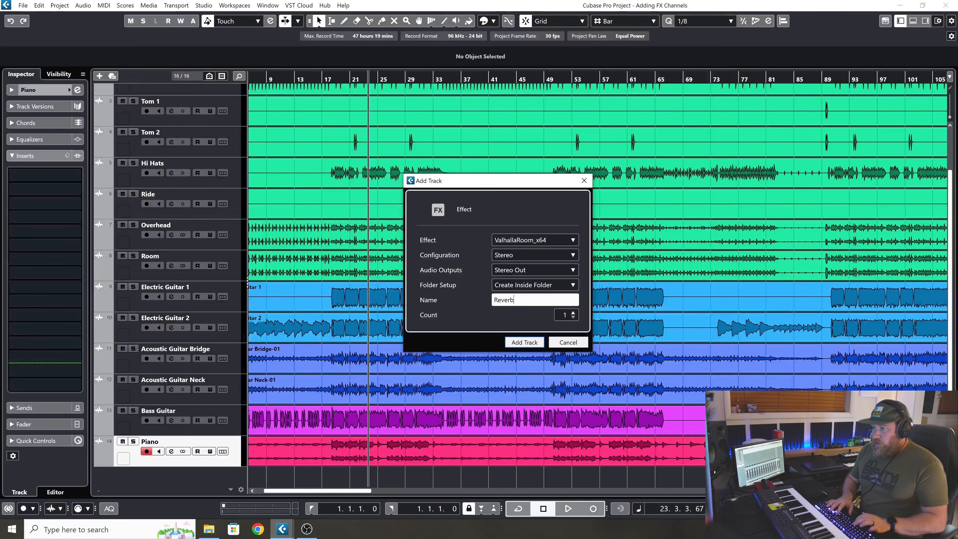
left_click(508, 342)
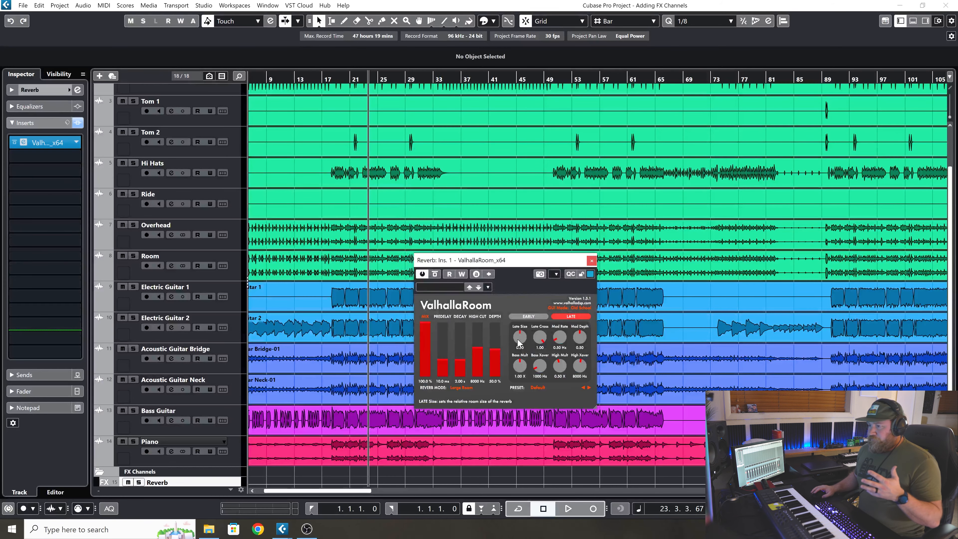
Load the LV426WoodRoom preset in the Reverb channel's ValhallaRoom and move the plug-in window clear of the tracks.
left_click(537, 387)
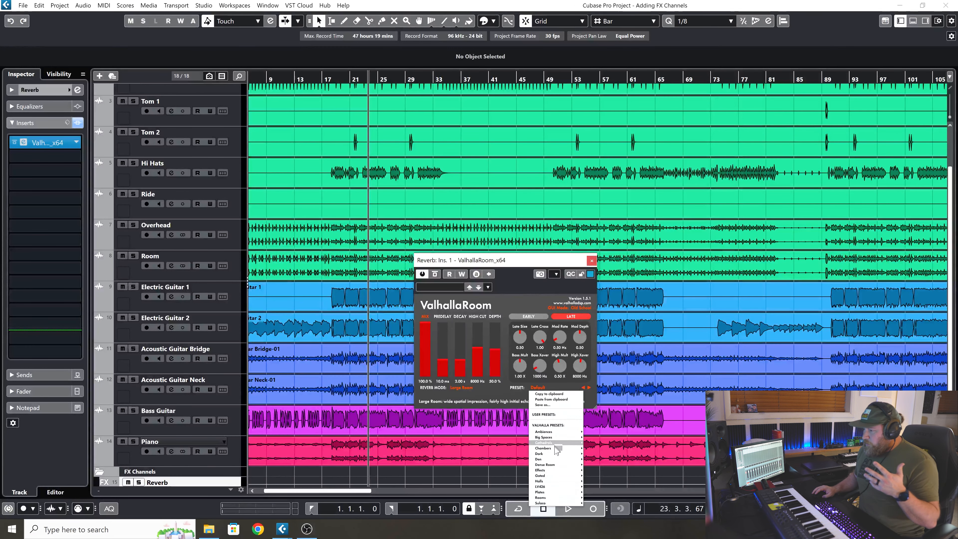
mouse_move(555, 488)
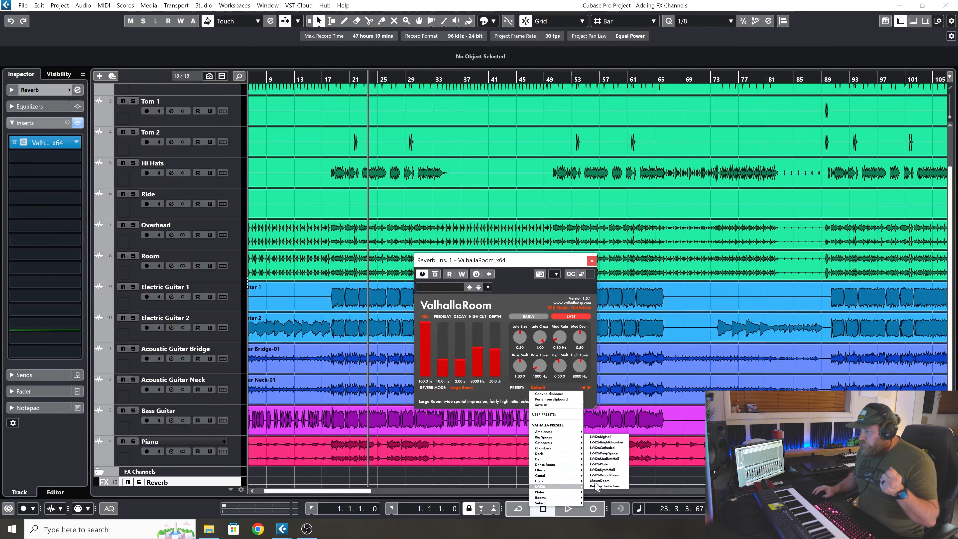
left_click(604, 475)
left_click_drag(504, 262, 786, 133)
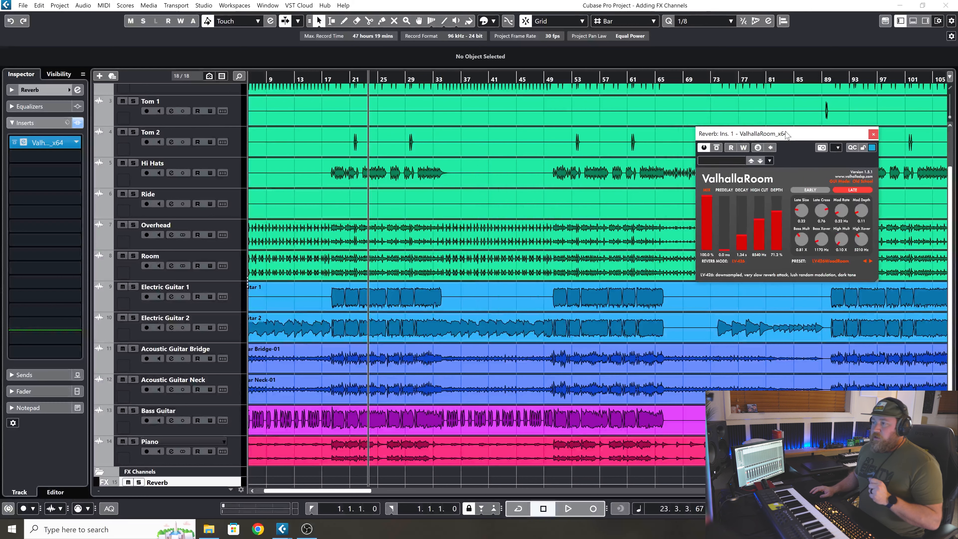
Play a short passage of the full mix with the Reverb channel in place, then stop playback.
scroll(232, 453, "down", 1)
scroll(234, 456, "up", 3)
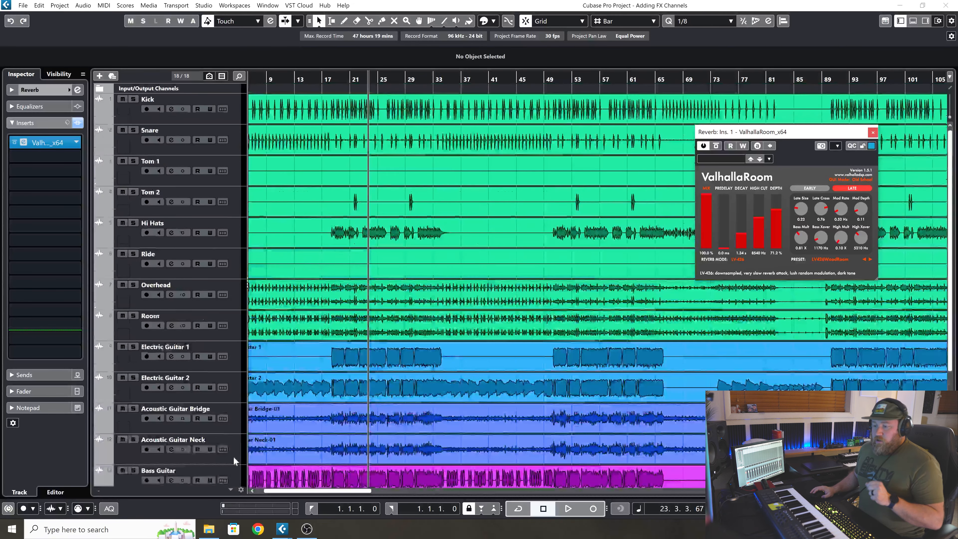
key("space")
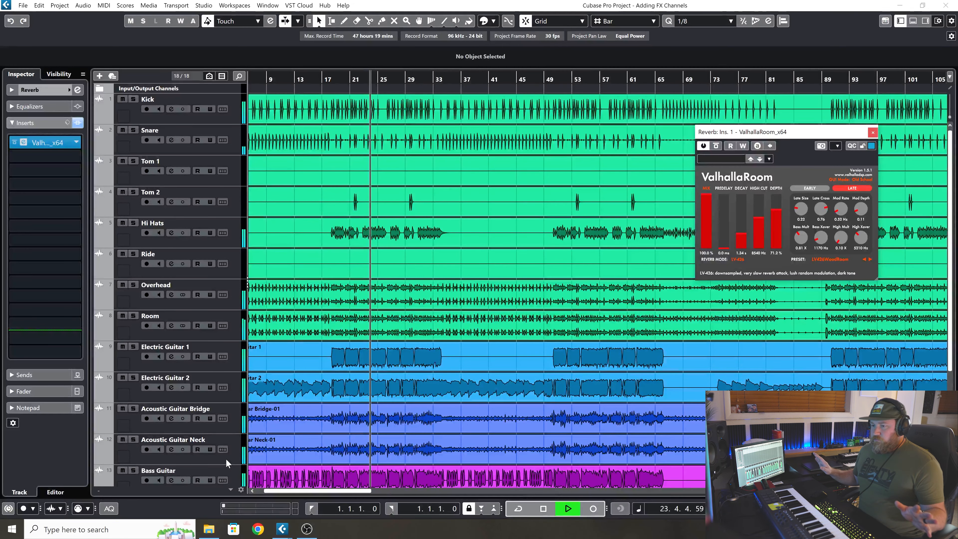
key("space")
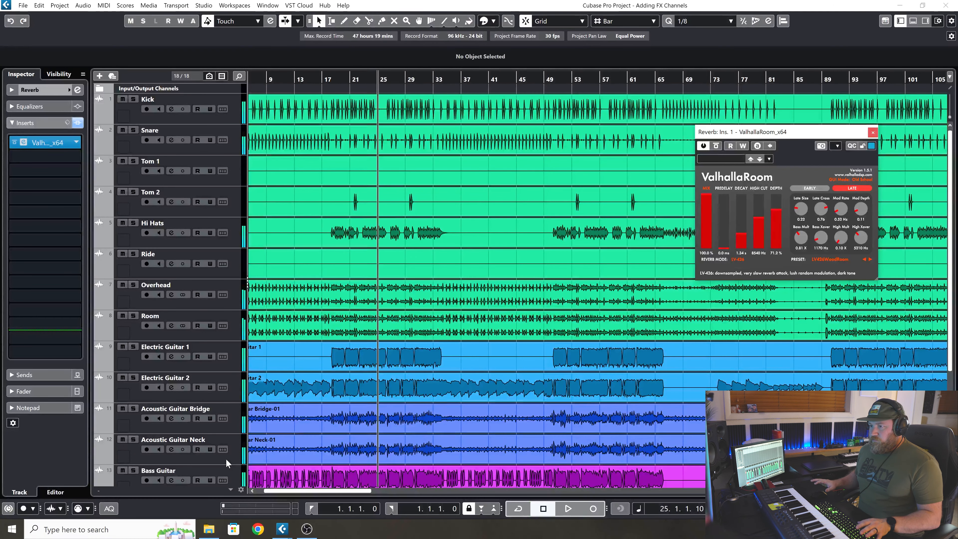
Add a send from Electric Guitar 1 to the Reverb channel, activate it and lower its level to -oo.
left_click(230, 363)
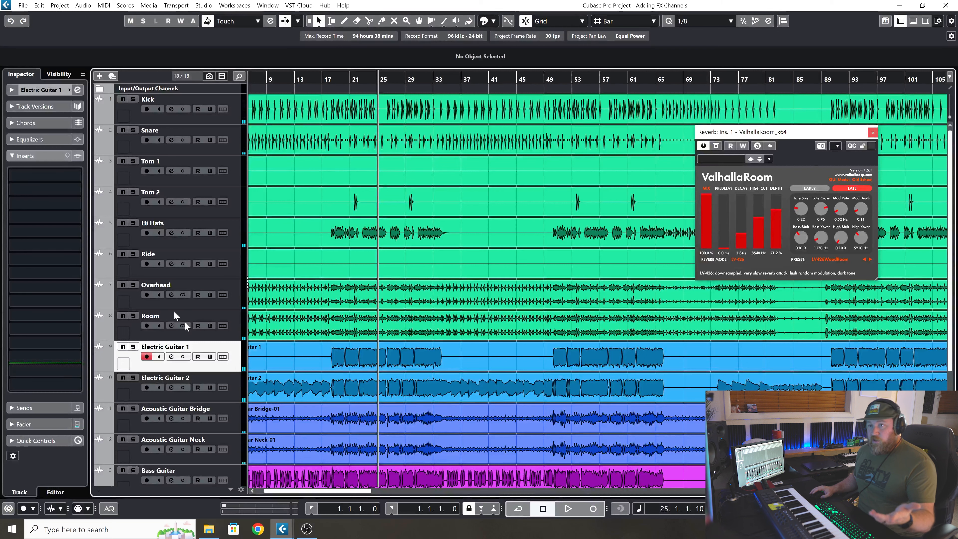
left_click(53, 406)
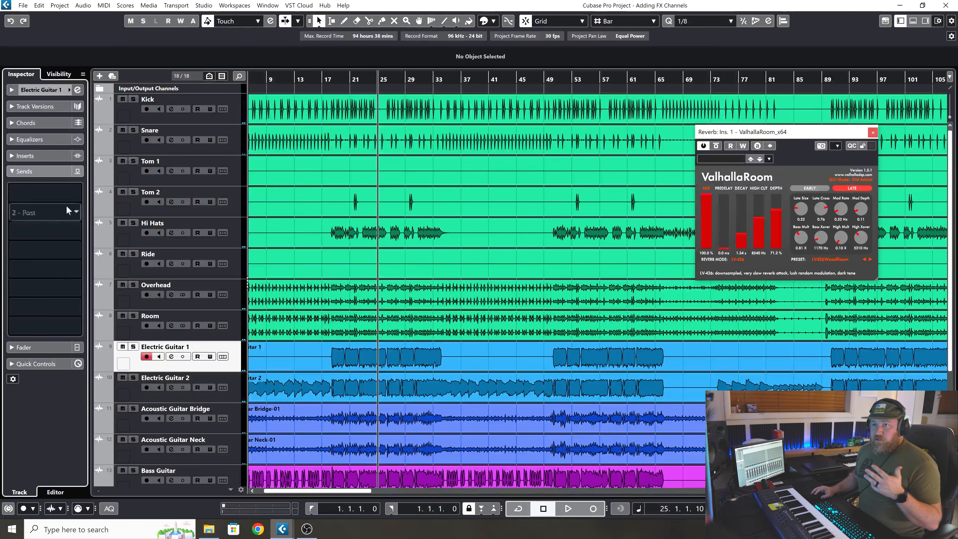
left_click(70, 192)
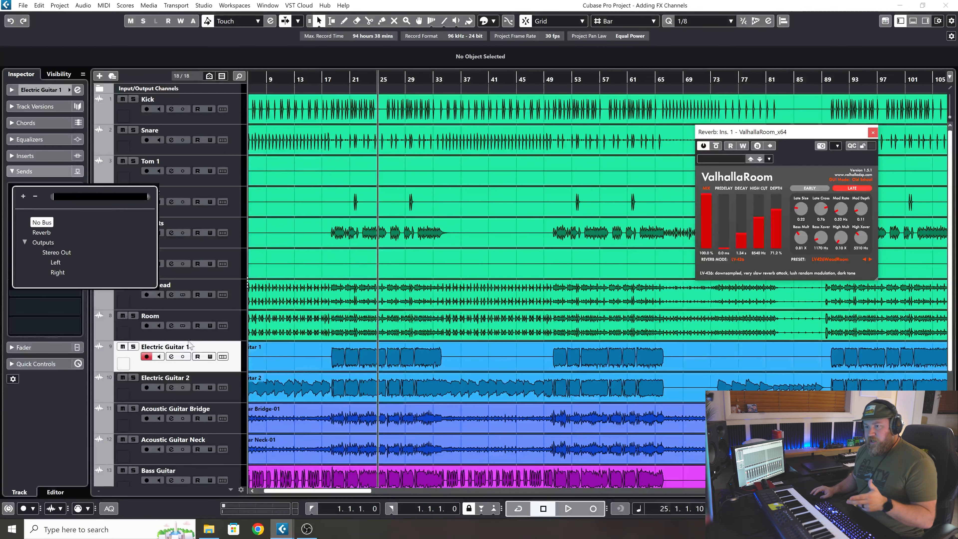
left_click(51, 233)
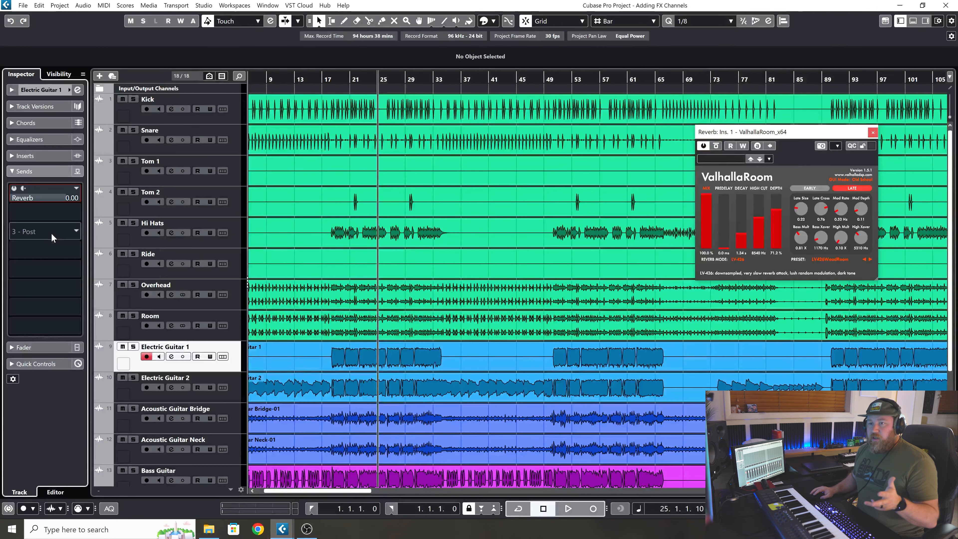
left_click(14, 188)
left_click(14, 188)
left_click_drag(64, 196, 18, 323)
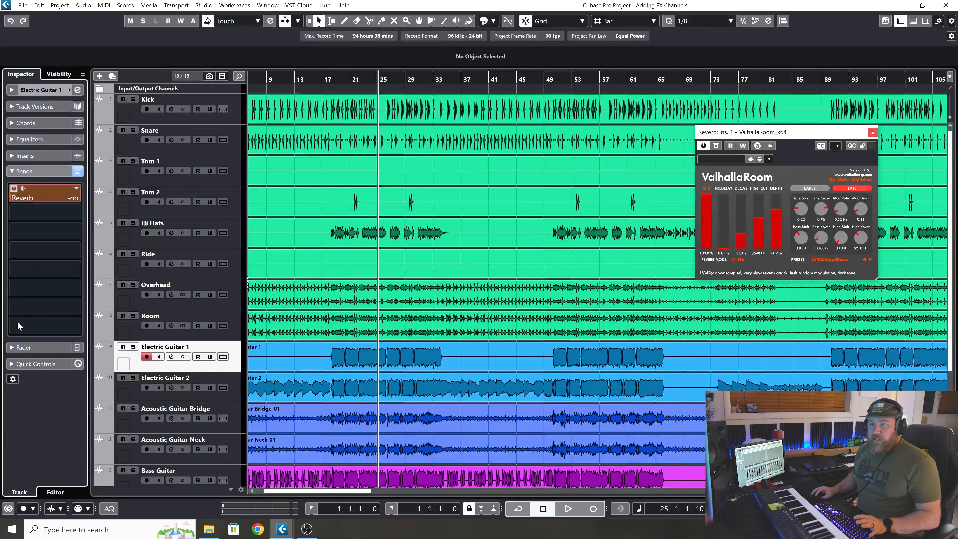
Solo Electric Guitar 1 and start playback from about bar 18.
left_click(133, 346)
left_click_drag(342, 78, 326, 85)
key("space")
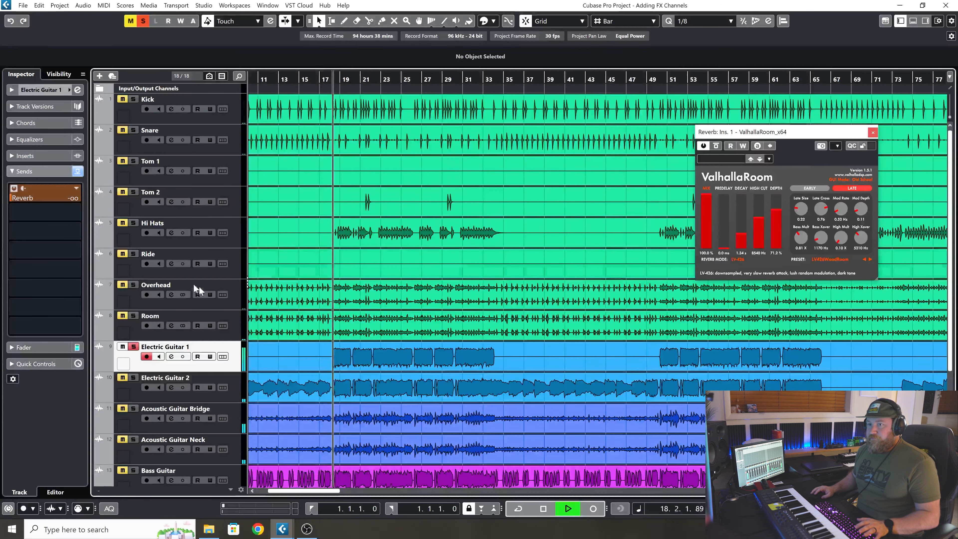
Raise Electric Guitar 1's Reverb send level to 3.93 while the soloed track plays.
mouse_move(49, 198)
left_mouse_down()
mouse_move(65, 191)
mouse_move(56, 189)
left_mouse_up()
scroll(203, 296, "down", 4)
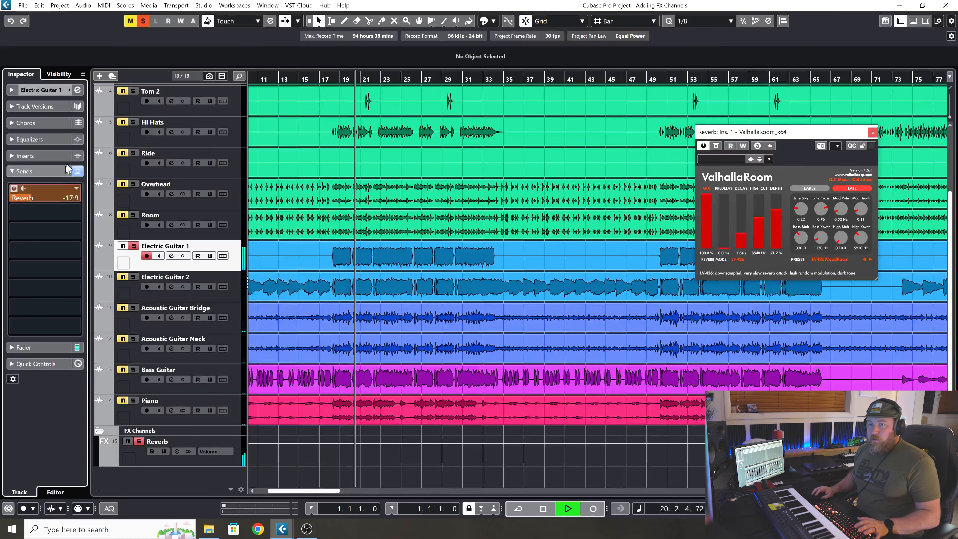
left_click_drag(88, 125, 147, 2)
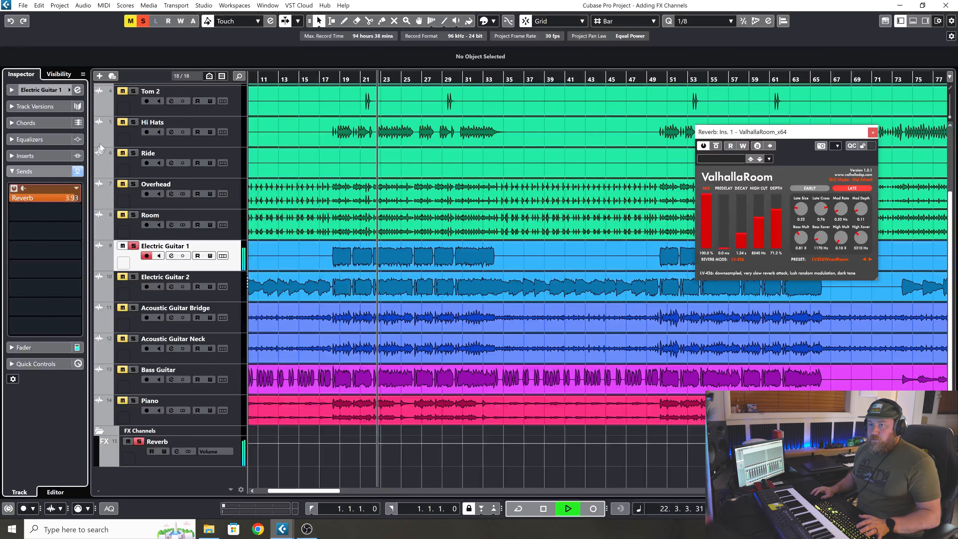
Lower Electric Guitar 1's Reverb send to -0.89, then unsolo the track to hear the full mix and stop playback.
left_click_drag(43, 197, 45, 193)
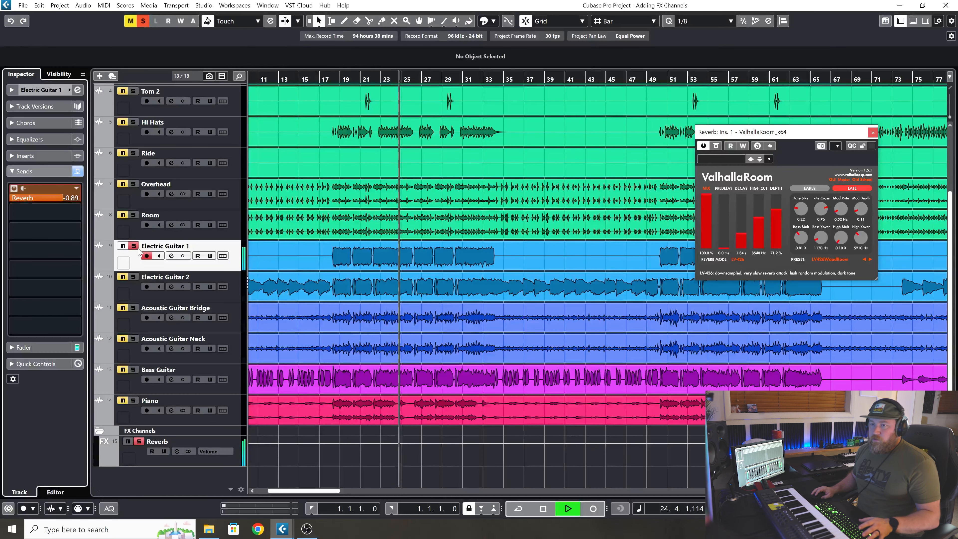
left_click(134, 246)
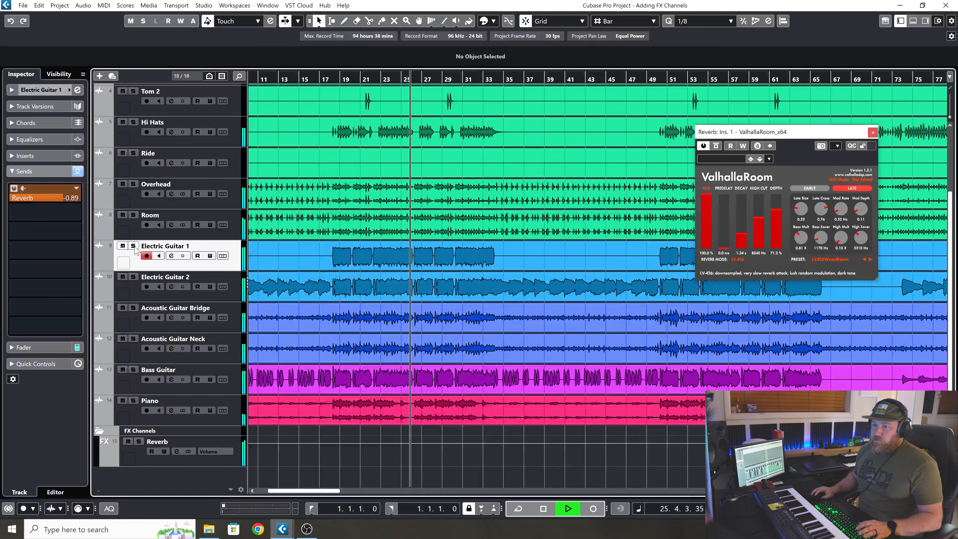
key("space")
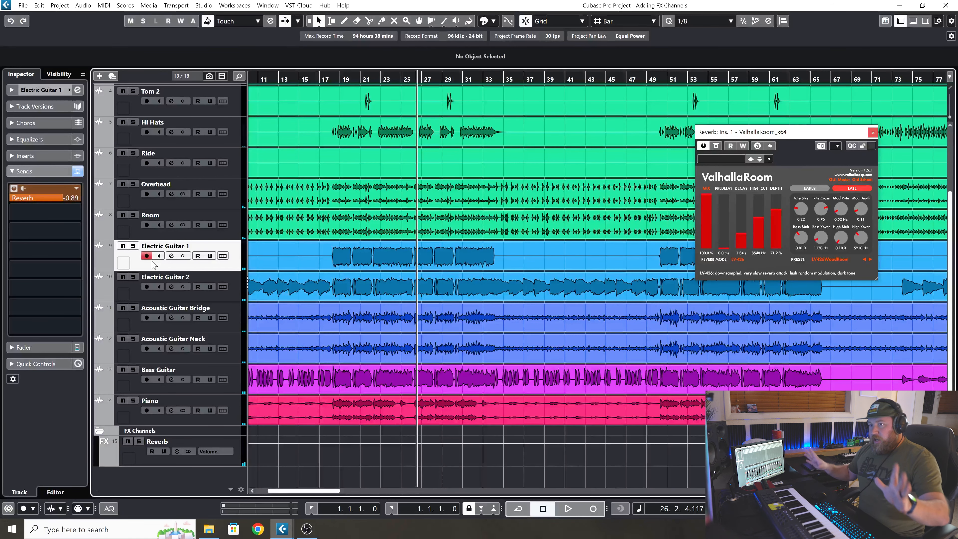
Set Electric Guitar 1's Reverb send to -14.3, play the mix from about bar 17 and solo the track.
left_click_drag(64, 198, 36, 198)
key("space")
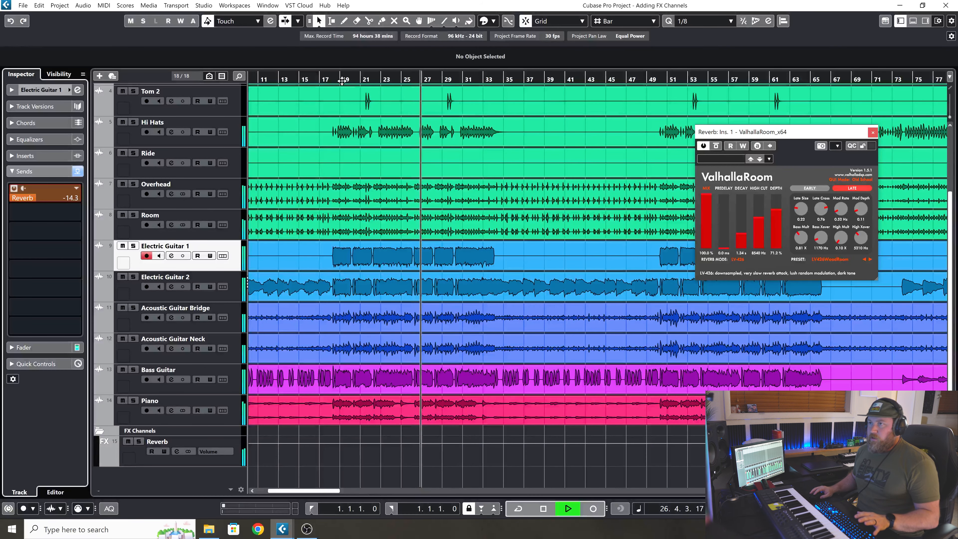
left_click(320, 79)
left_click(133, 246)
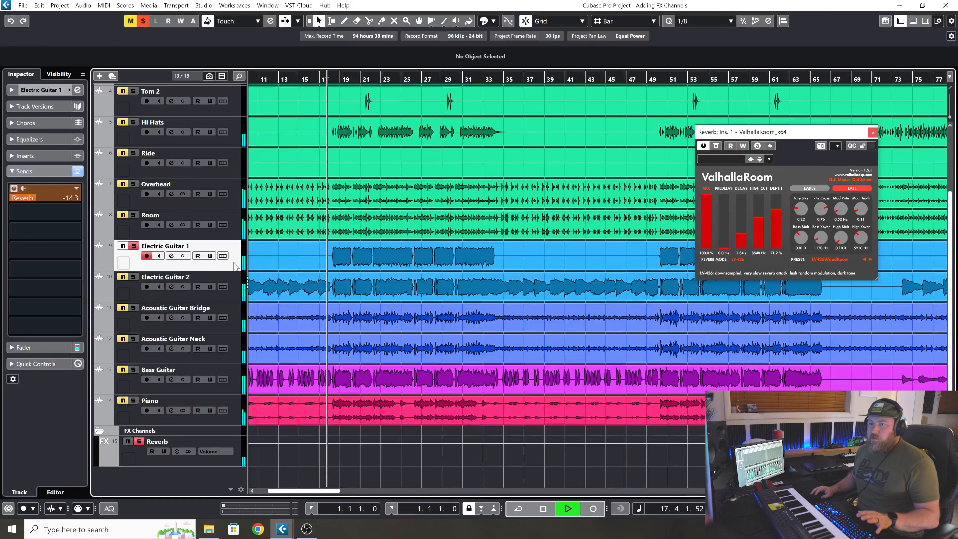
Raise Electric Guitar 1's Reverb send level to -5.23 and compare the sound with the send off and on.
left_click_drag(45, 198, 53, 198)
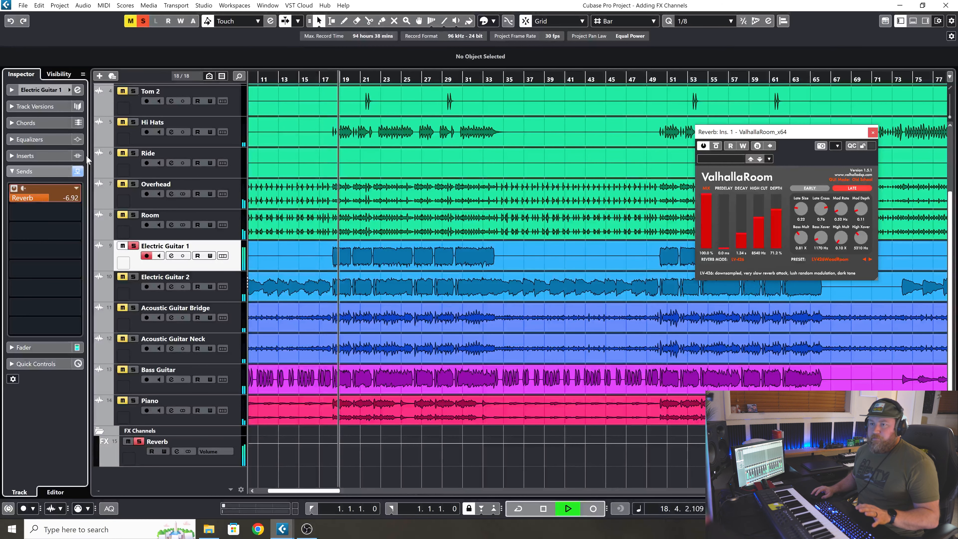
left_click(14, 187)
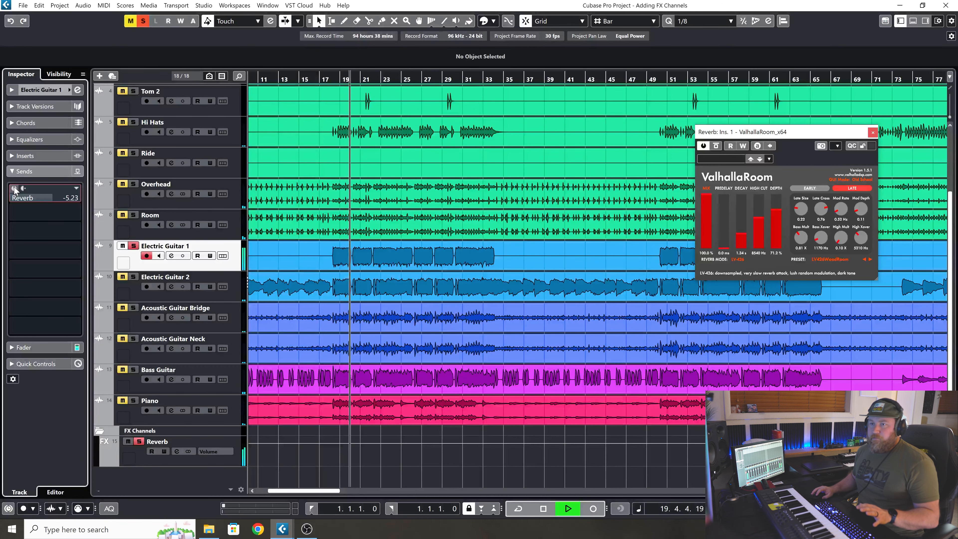
left_click(14, 188)
Pan Electric Guitar 1 to R68 while it plays, then stop playback.
left_click(40, 89)
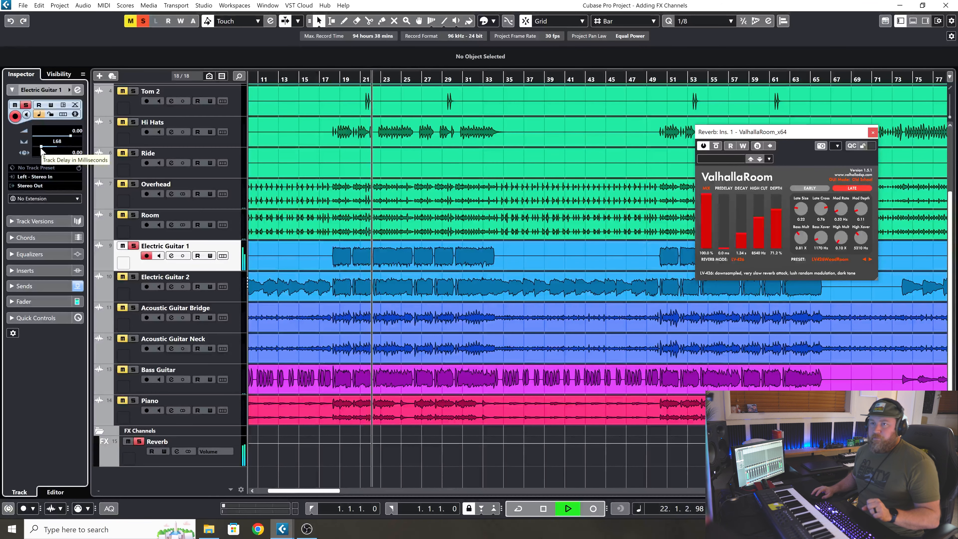
left_click_drag(49, 147, 72, 147)
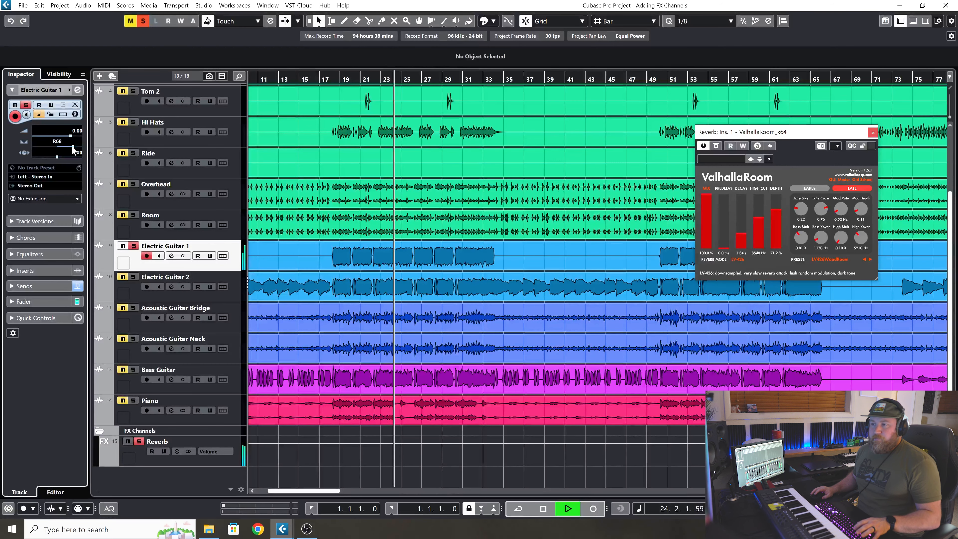
key("space")
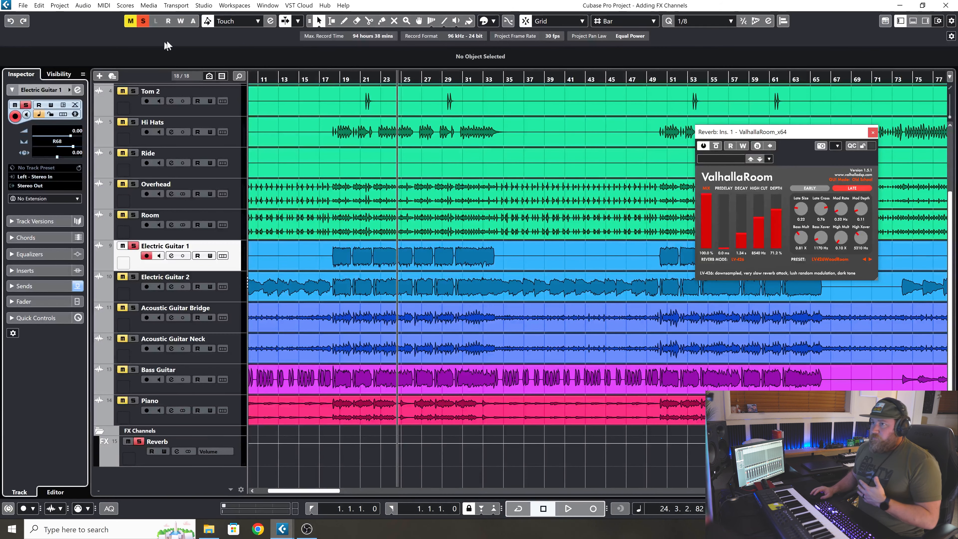
Place the project cursor at bar 18 and load ValhallaRoom_x64 into Electric Guitar 1's first insert slot.
left_click_drag(352, 78, 330, 86)
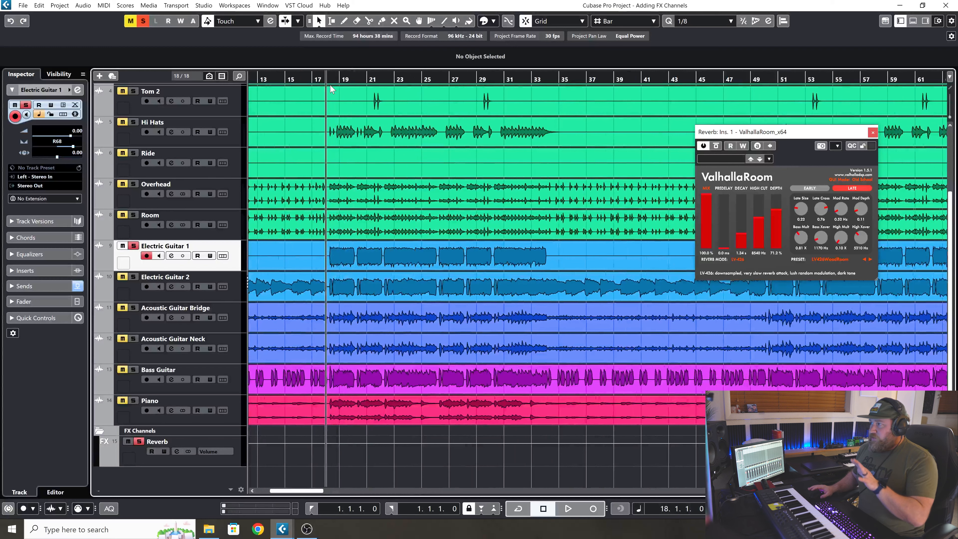
left_click(234, 298)
left_click(231, 264)
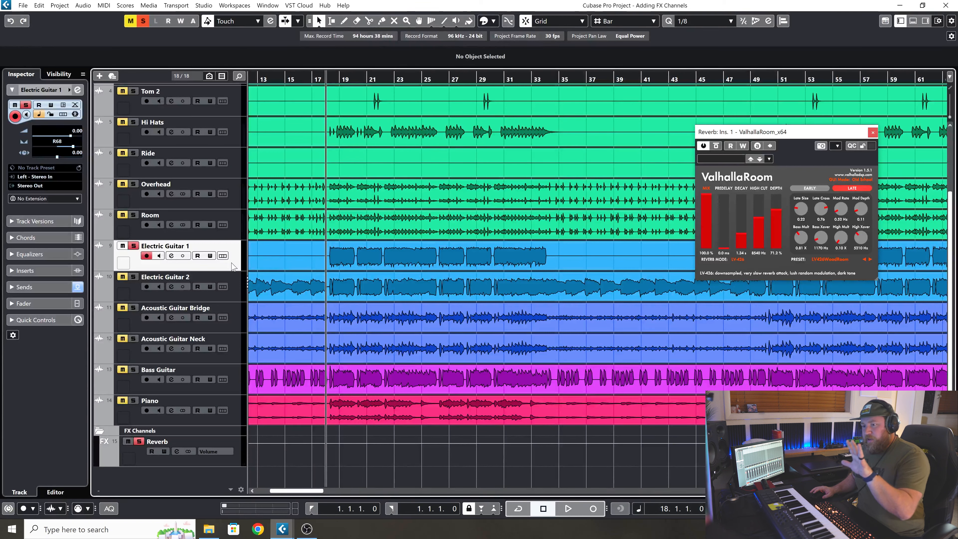
left_click(53, 269)
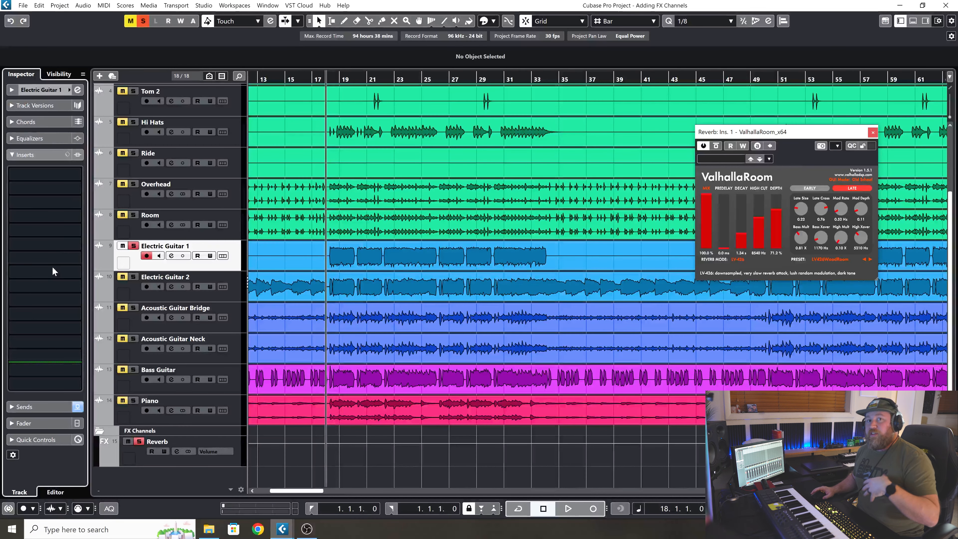
left_click(76, 174)
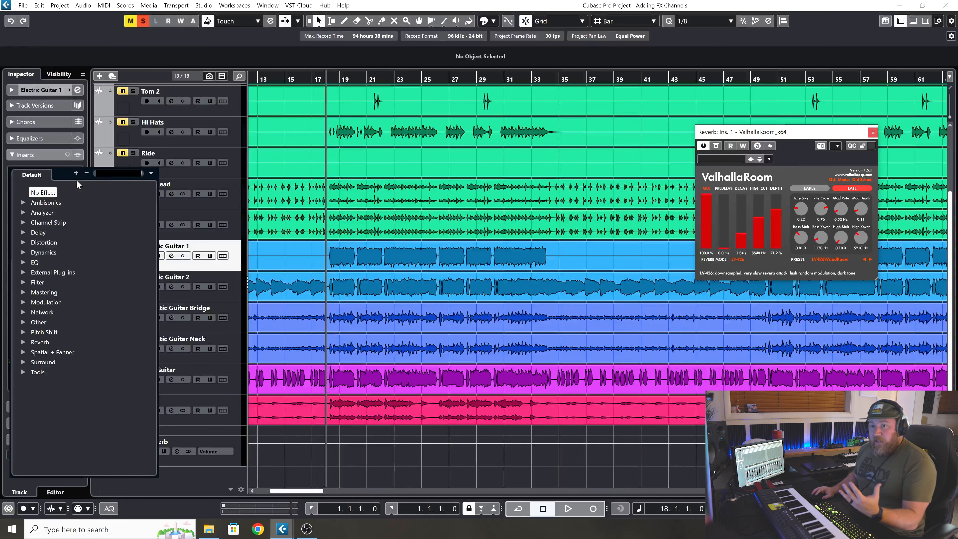
left_click(23, 342)
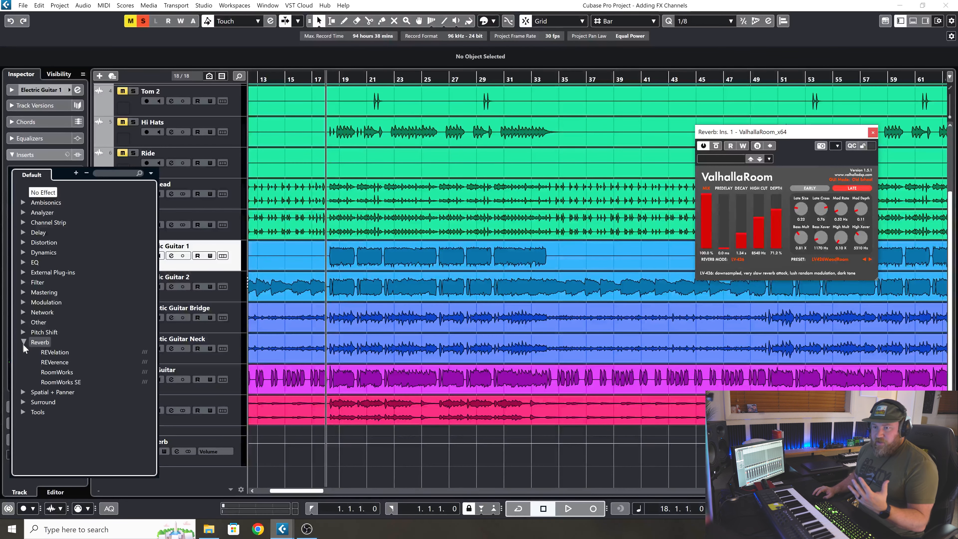
left_click(25, 322)
scroll(64, 381, "down", 5)
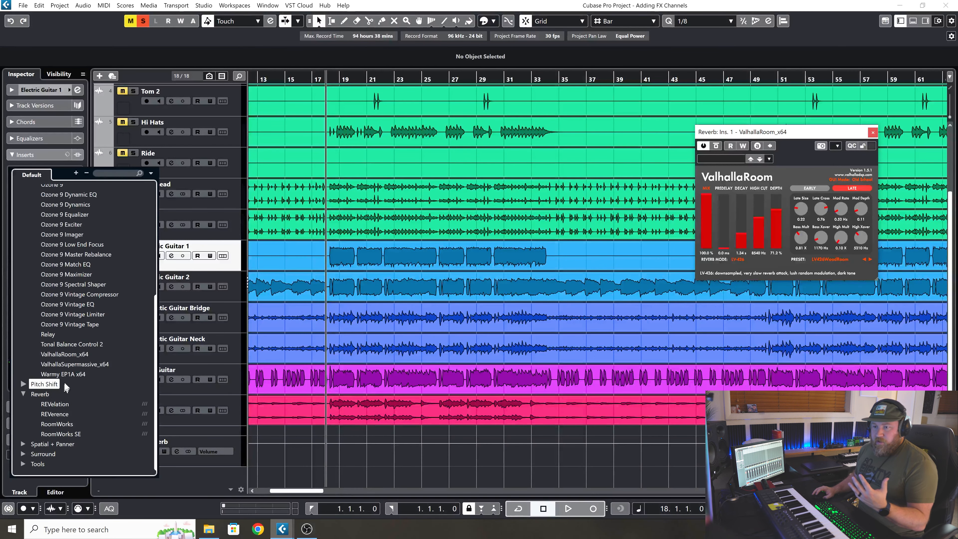
left_click(67, 352)
left_click_drag(719, 225, 554, 210)
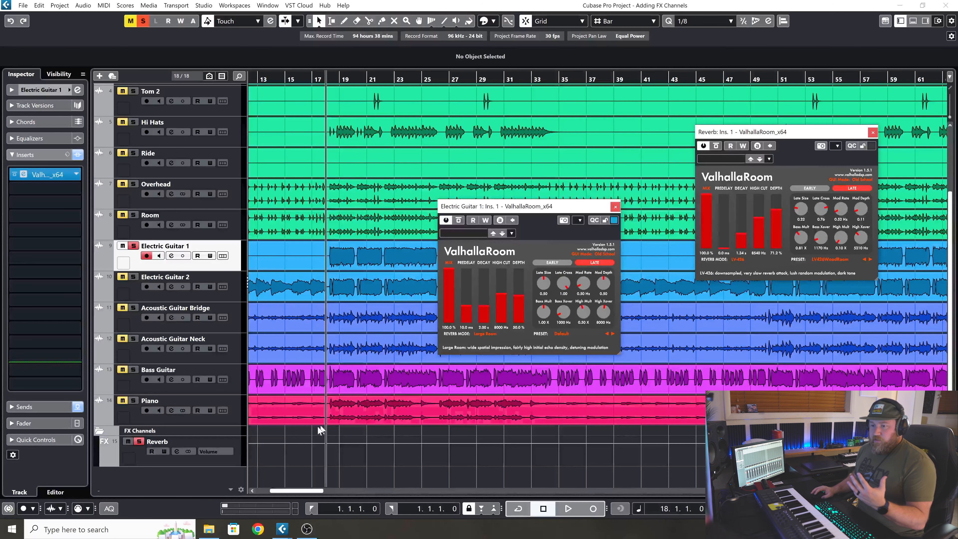
Copy the Reverb channel's ValhallaRoom settings to Electric Guitar 1's insert and place both plug-in windows side by side.
left_click(233, 462)
right_click(54, 142)
left_click(66, 148)
left_click(229, 263)
right_click(53, 177)
left_click(64, 191)
left_click_drag(549, 209, 616, 135)
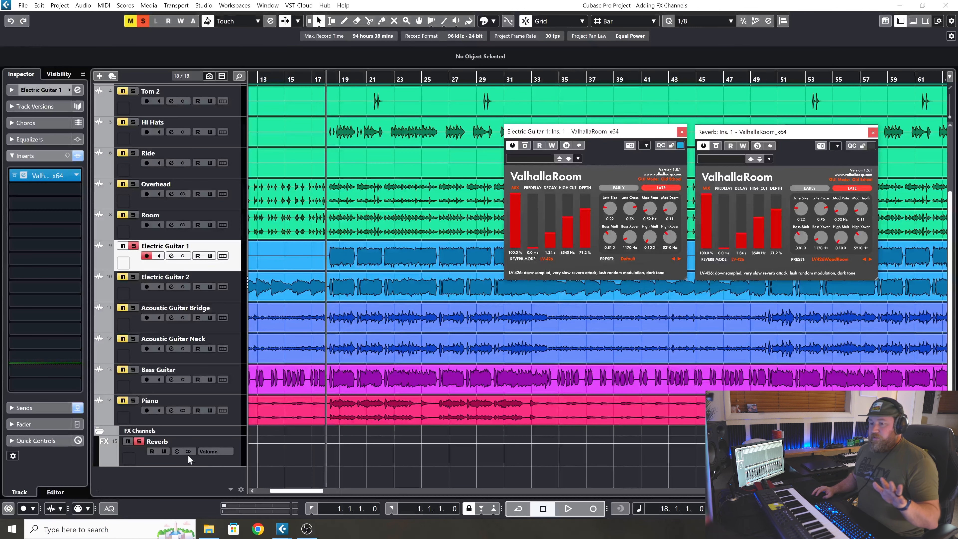
Unsolo the Reverb channel and play the soloed Electric Guitar 1 from bar 18.
left_click(227, 463)
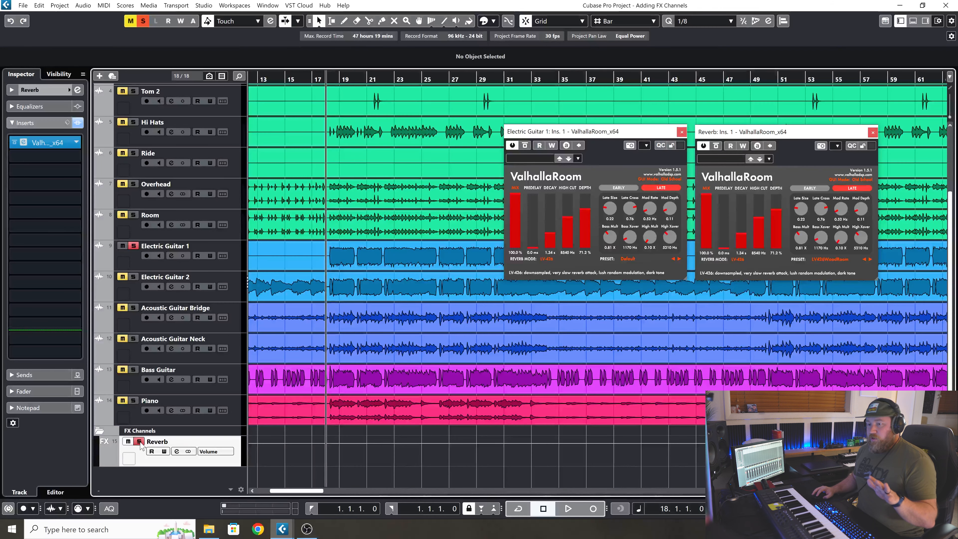
left_click(139, 441)
left_click(231, 267)
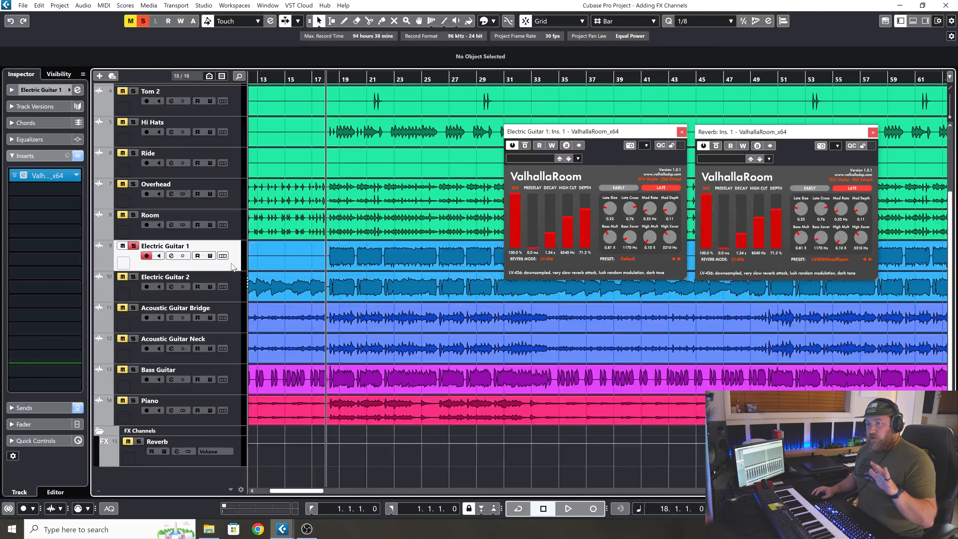
key("space")
Adjust Electric Guitar 1's pan to R72 and then to R53 while it plays, then stop playback.
left_click(53, 89)
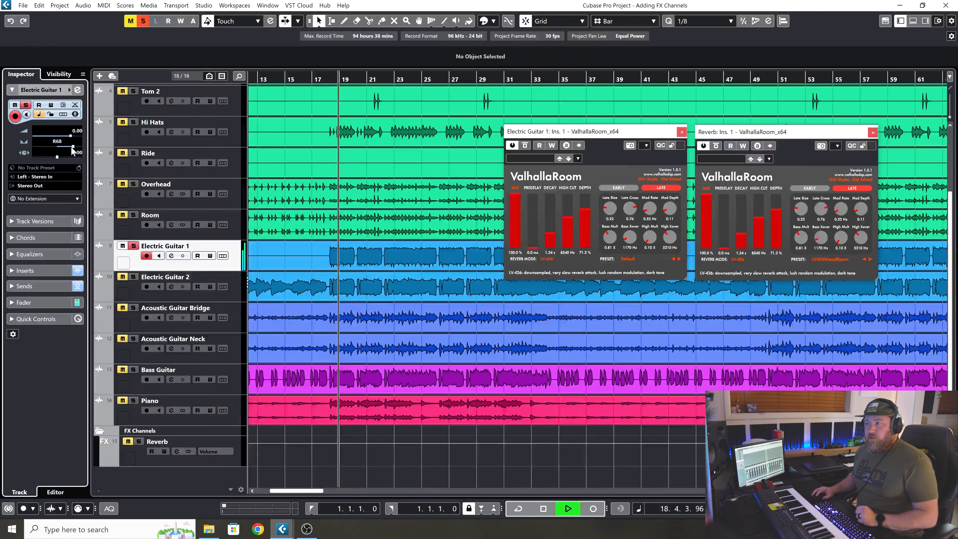
mouse_move(73, 146)
left_mouse_down()
mouse_move(52, 148)
mouse_move(73, 148)
left_mouse_up()
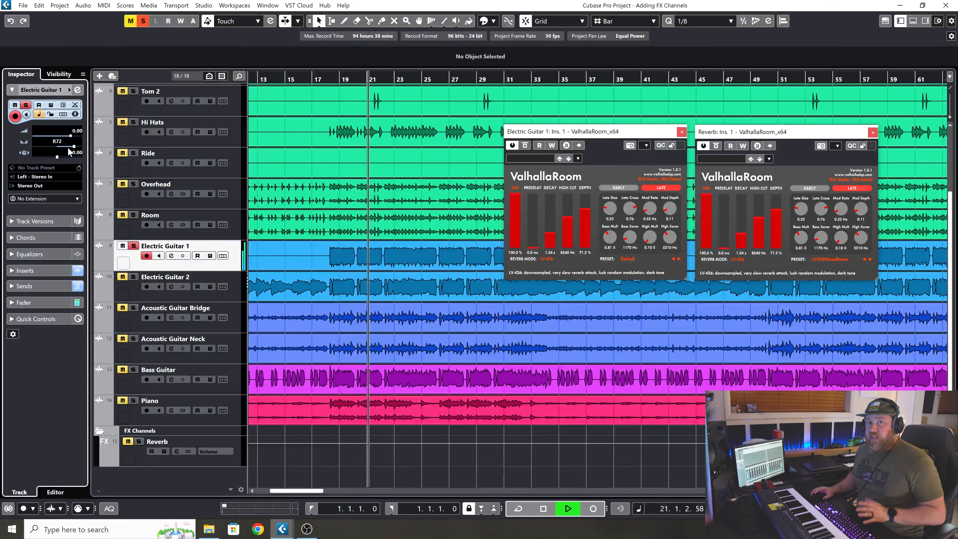
left_click_drag(69, 150, 70, 146)
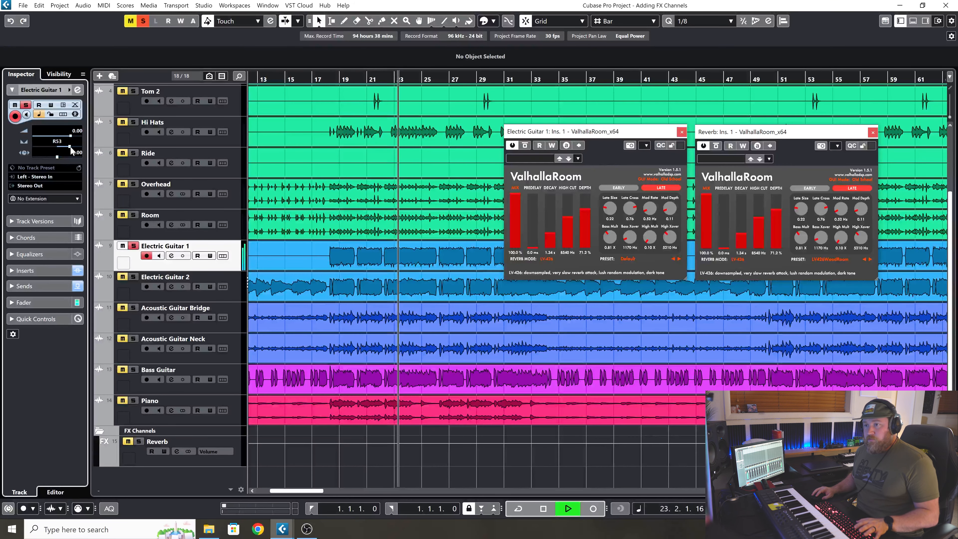
key("space")
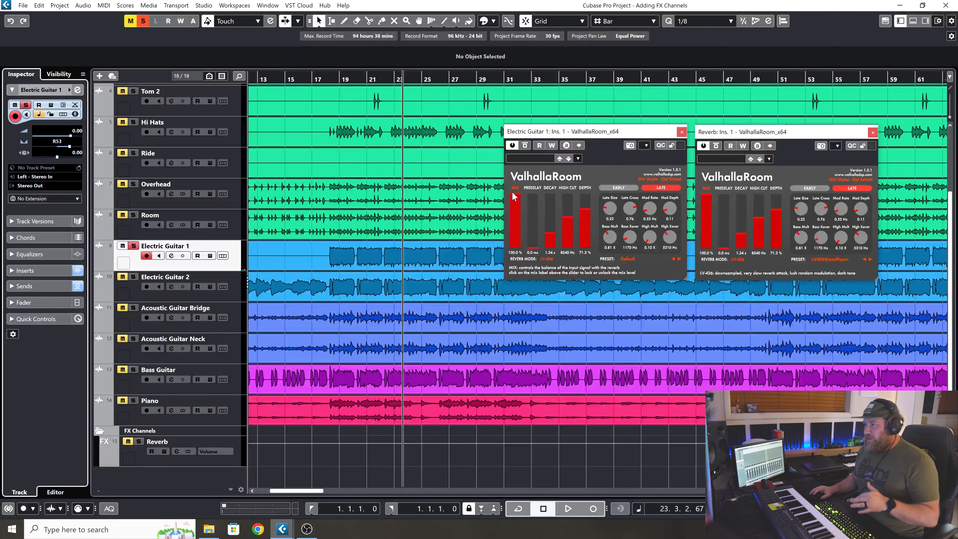
Lower the mix of Electric Guitar 1's ValhallaRoom insert to about 28% during playback and listen to the result.
left_click_drag(574, 135, 564, 104)
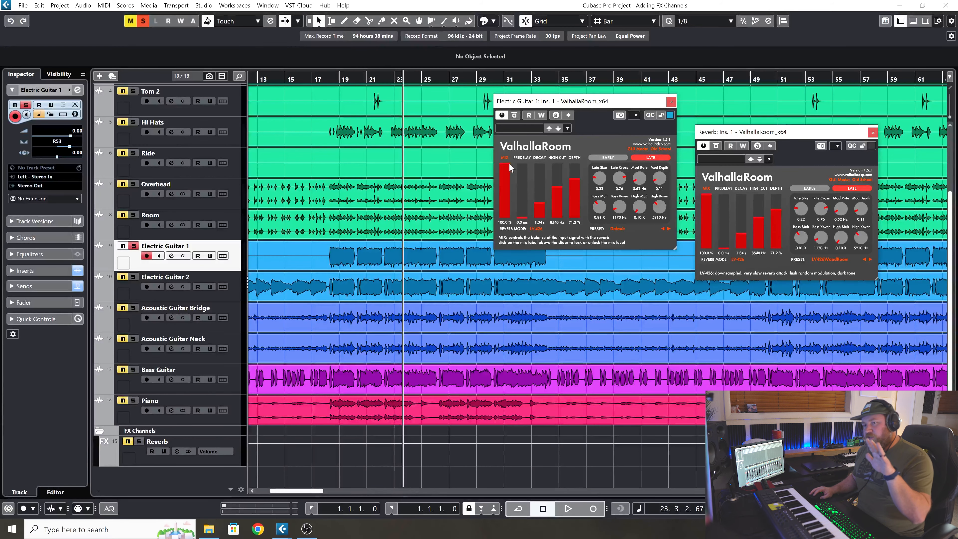
key("space")
left_click_drag(506, 165, 506, 207)
key("space")
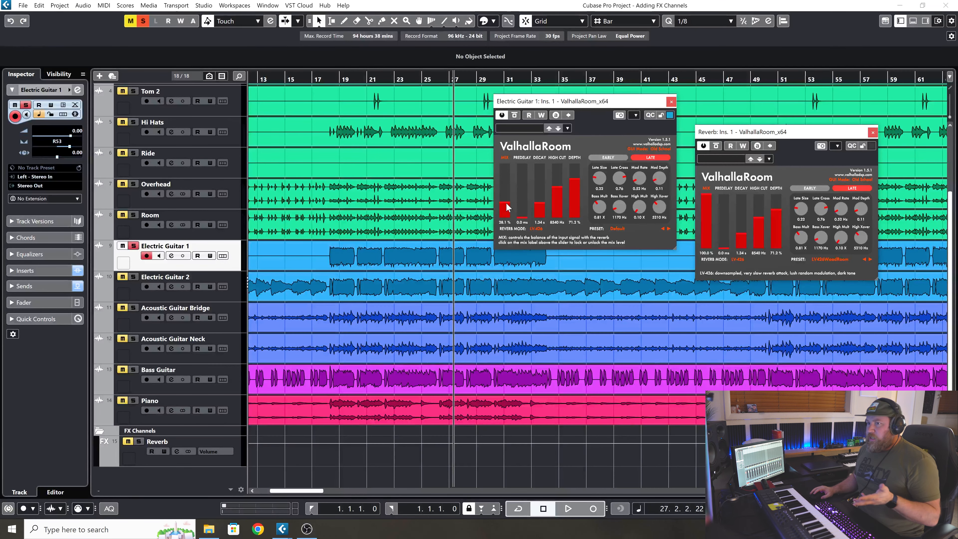
key("space")
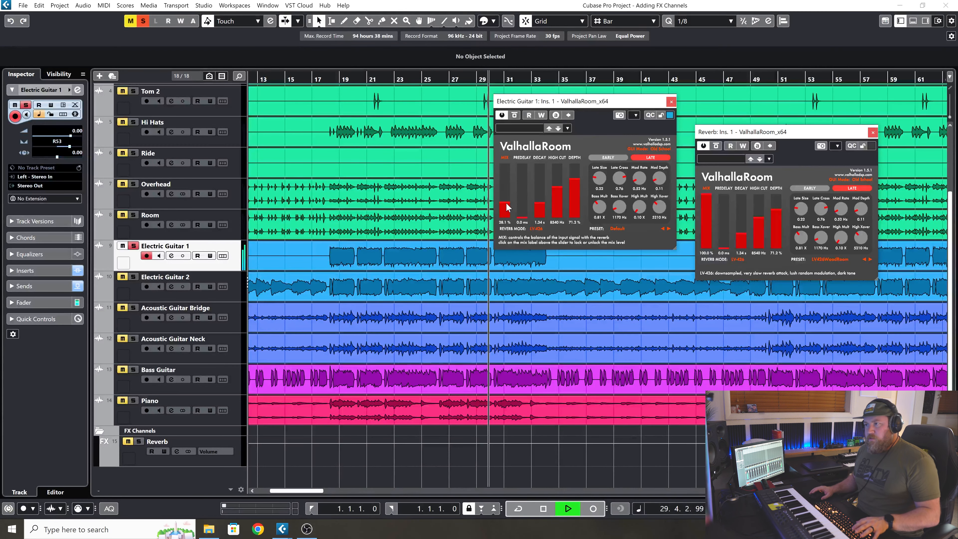
key("space")
Bypass Electric Guitar 1's inserts, solo the Reverb channel and play a passage to compare the send reverb.
left_click(78, 270)
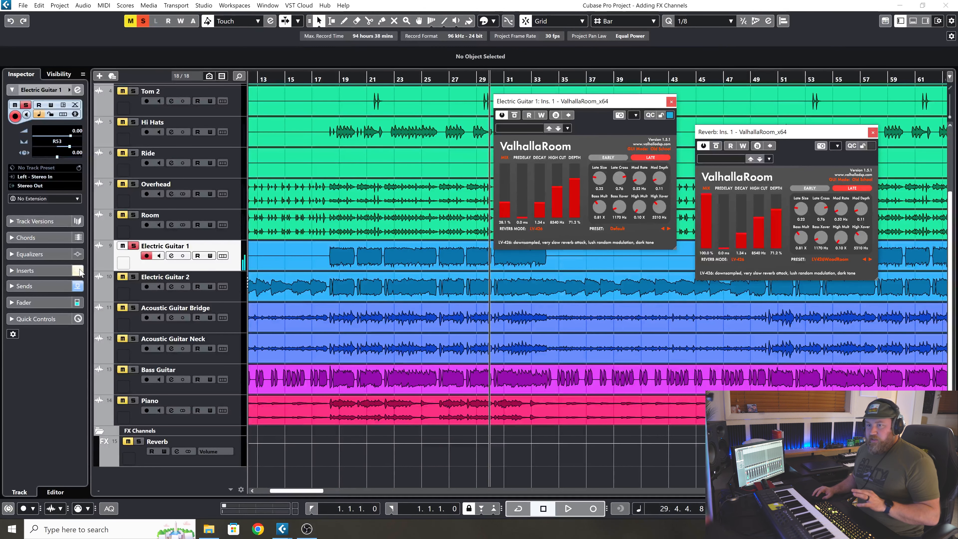
left_click(139, 442)
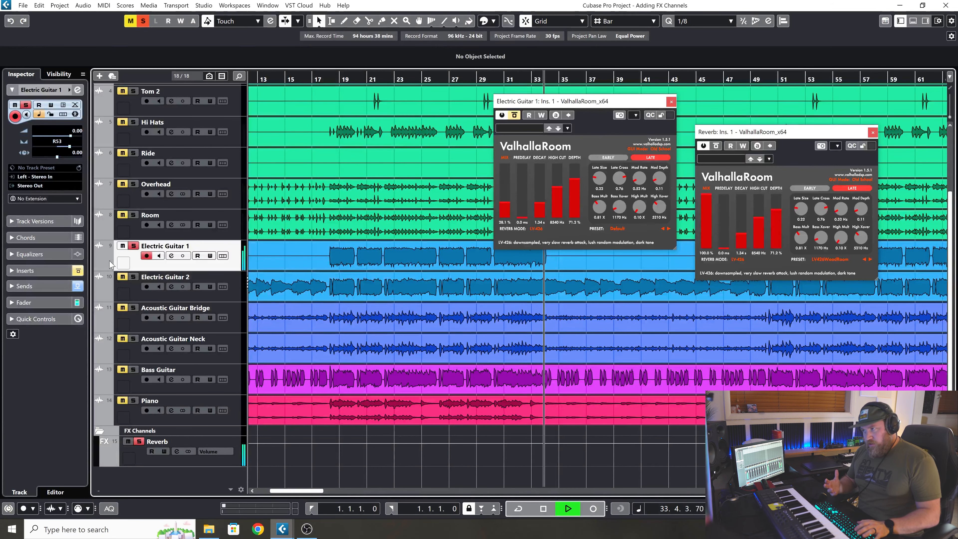
key("space")
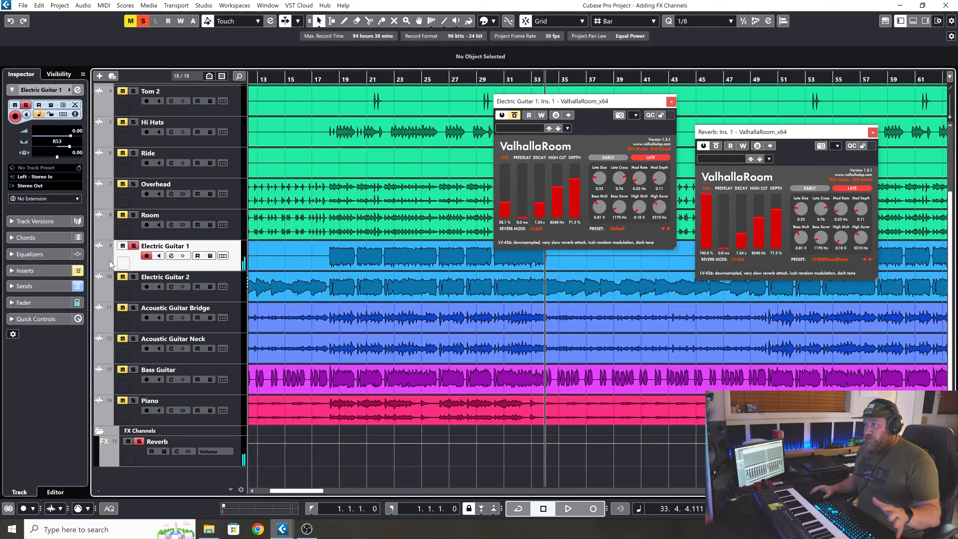
Close Electric Guitar 1's ValhallaRoom window and set its insert slot back to No Effect.
left_click(671, 102)
left_click(25, 271)
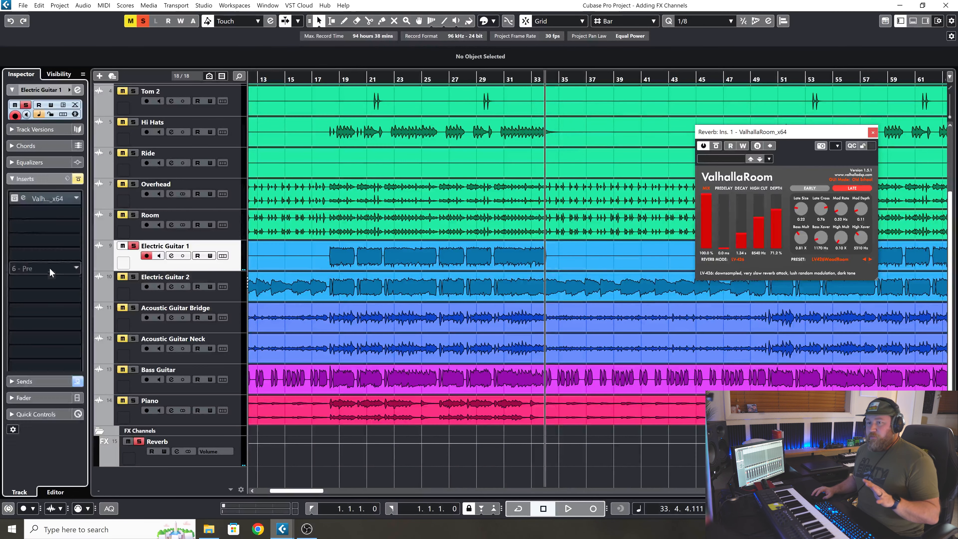
left_click(41, 174)
scroll(69, 269, "up", 5)
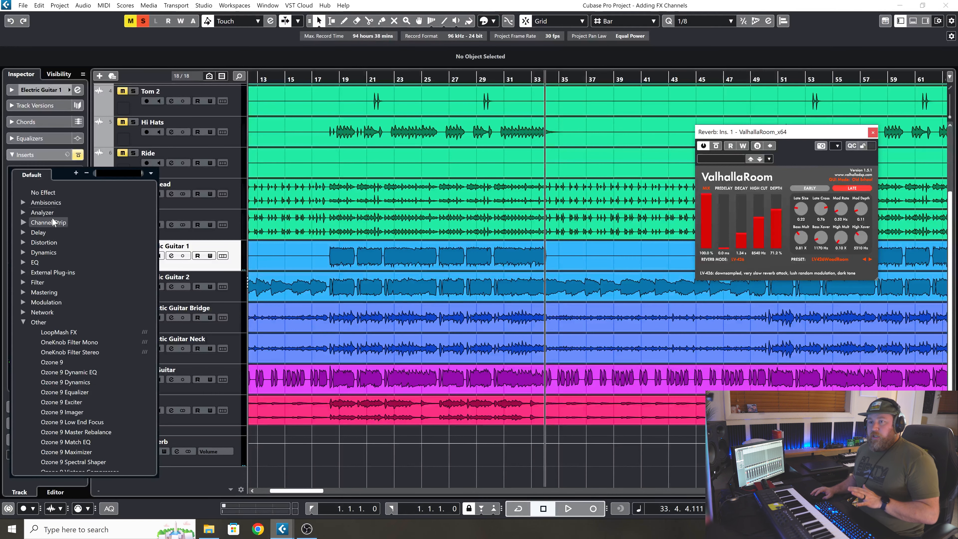
left_click(51, 193)
left_click(458, 288)
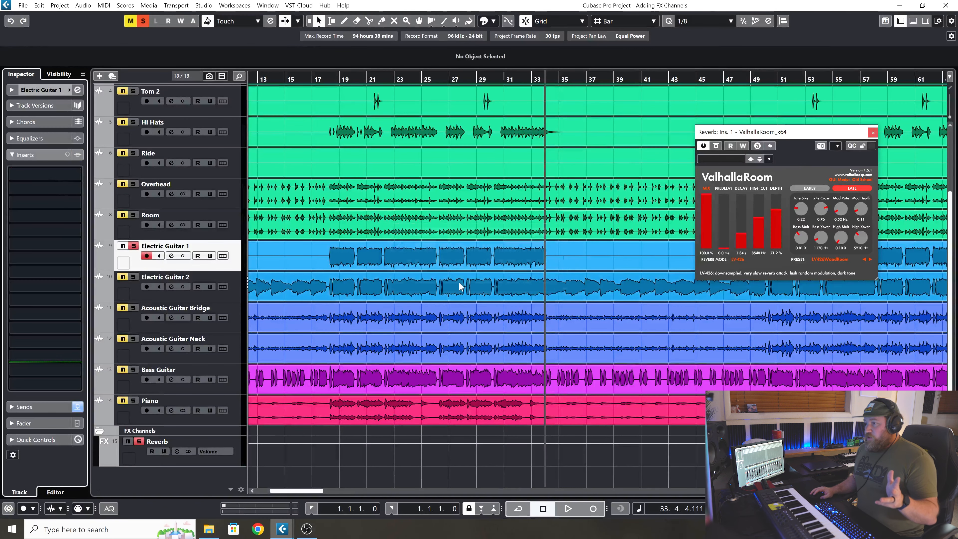
Solo Electric Guitar 2 and add a send to the Reverb channel, moving the ValhallaRoom window clear of the guitar tracks.
left_click_drag(831, 133, 832, 78)
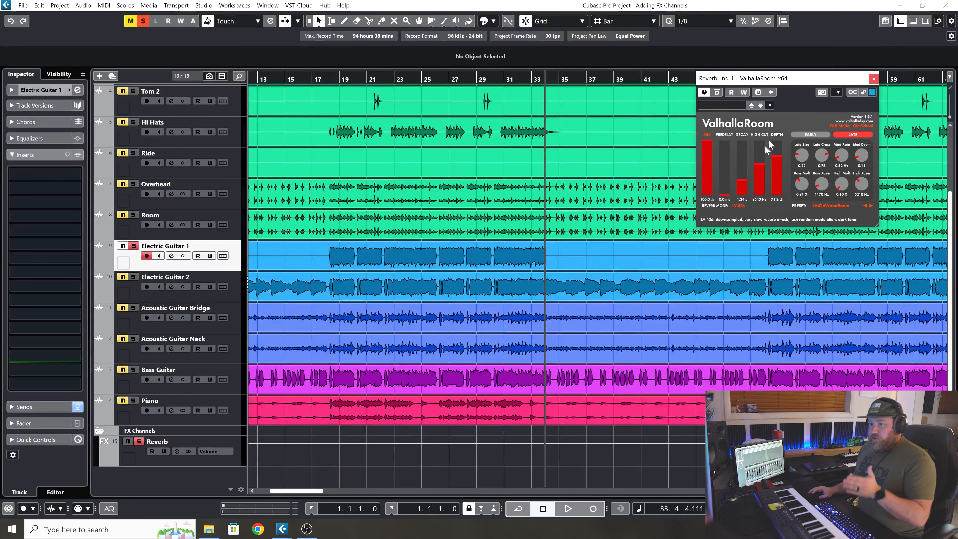
left_click(232, 295)
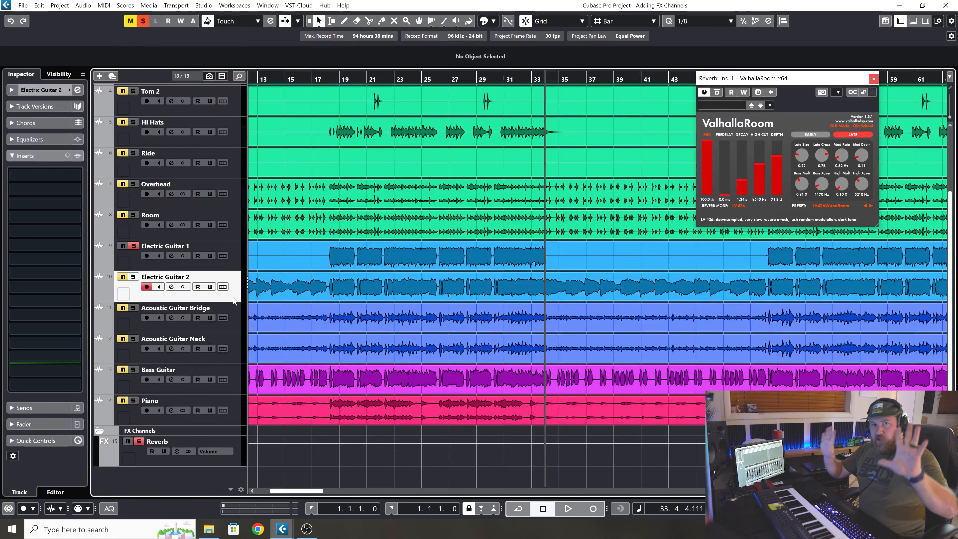
left_click(135, 278)
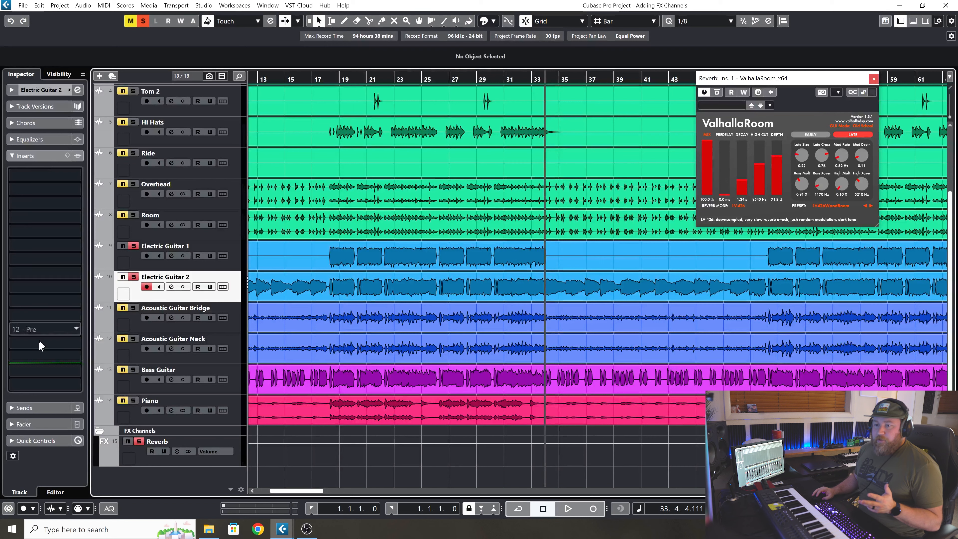
left_click(24, 407)
left_click(73, 195)
left_click(41, 239)
Play from bar 18 and lower Electric Guitar 2's Reverb send to about -18.8 dB.
left_click_drag(356, 79, 322, 83)
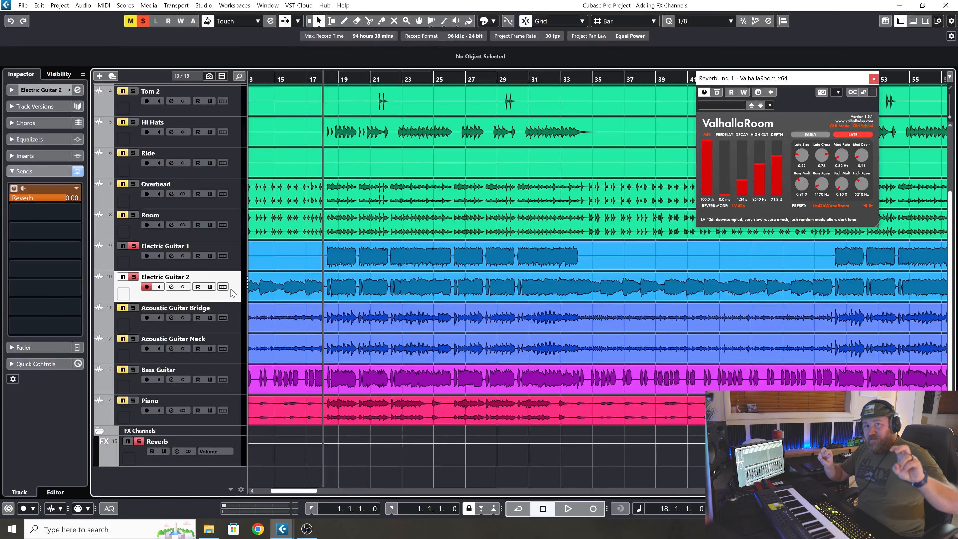
key("space")
left_click(231, 458)
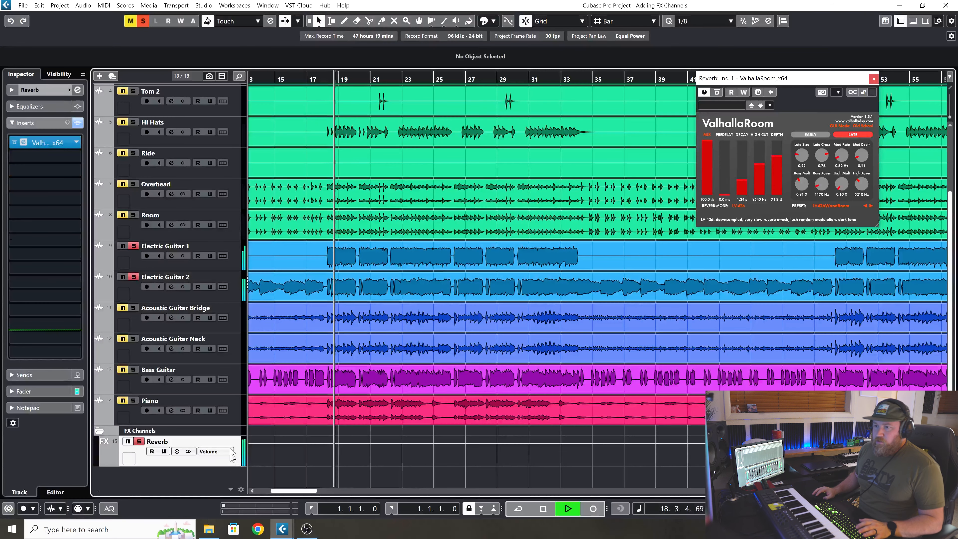
left_click(234, 291)
left_click_drag(70, 202, 42, 204)
Switch the Reverb channel's solo off and back on during playback to compare the guitars dry and with reverb.
left_click(221, 247)
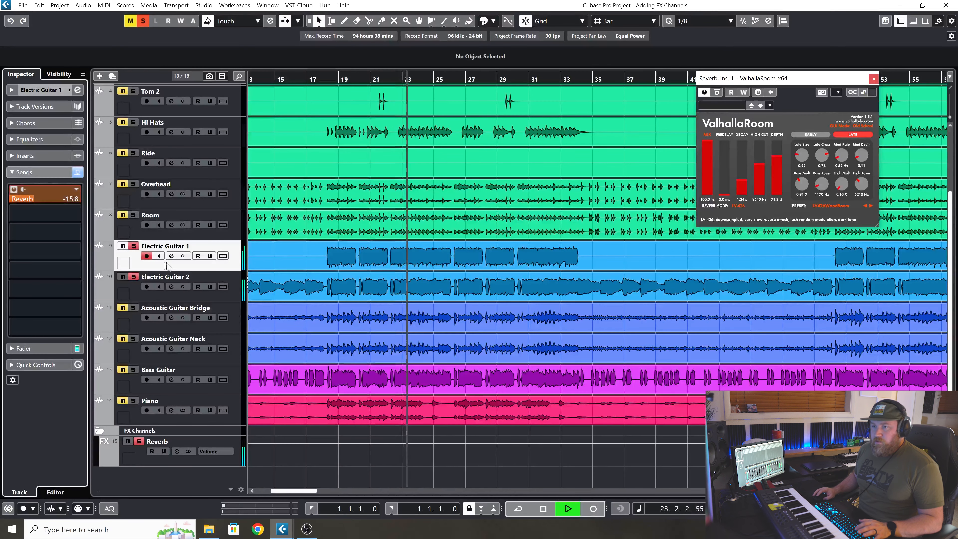
left_click(139, 441)
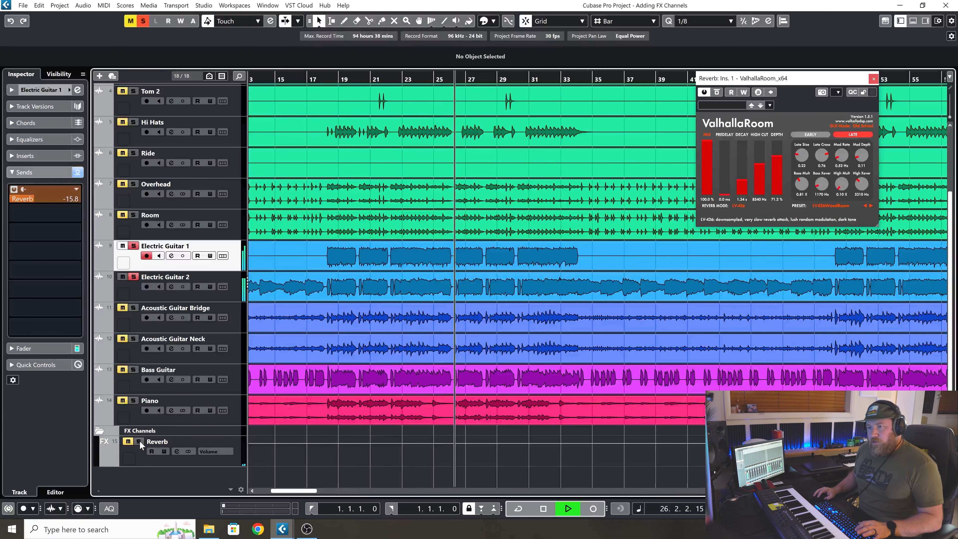
left_click(139, 441)
Pan Electric Guitar 2 to L70 and Electric Guitar 1 to R70 during playback.
left_click(228, 287)
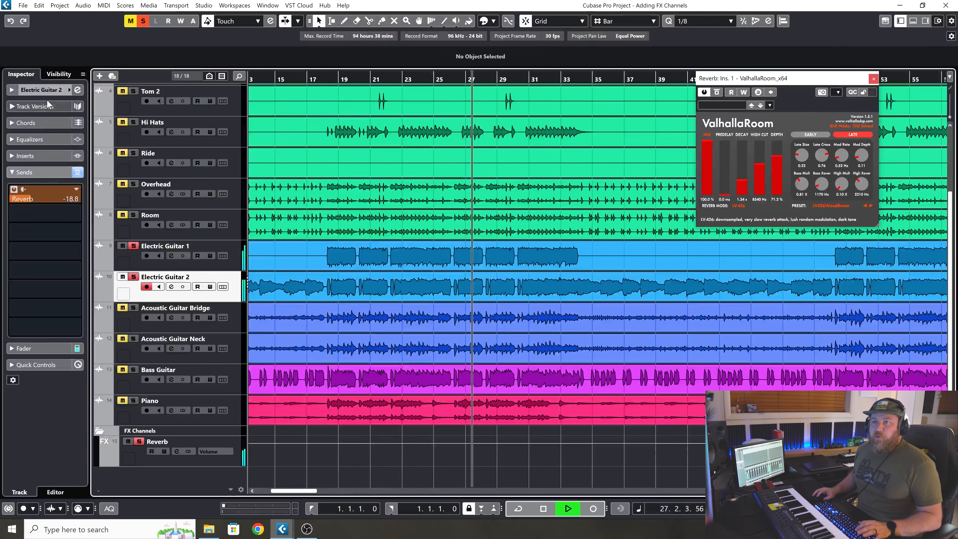
left_click(45, 90)
left_click_drag(57, 146, 41, 150)
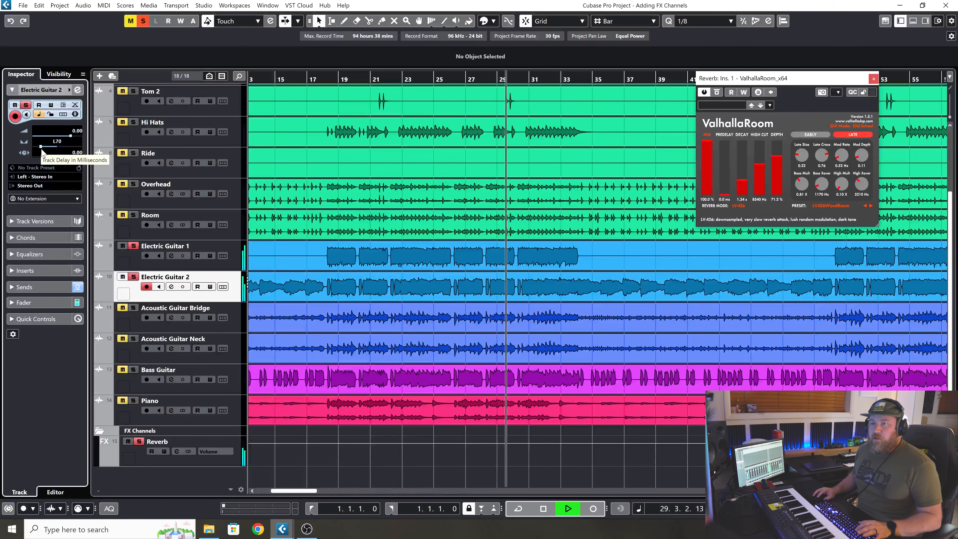
left_click(230, 265)
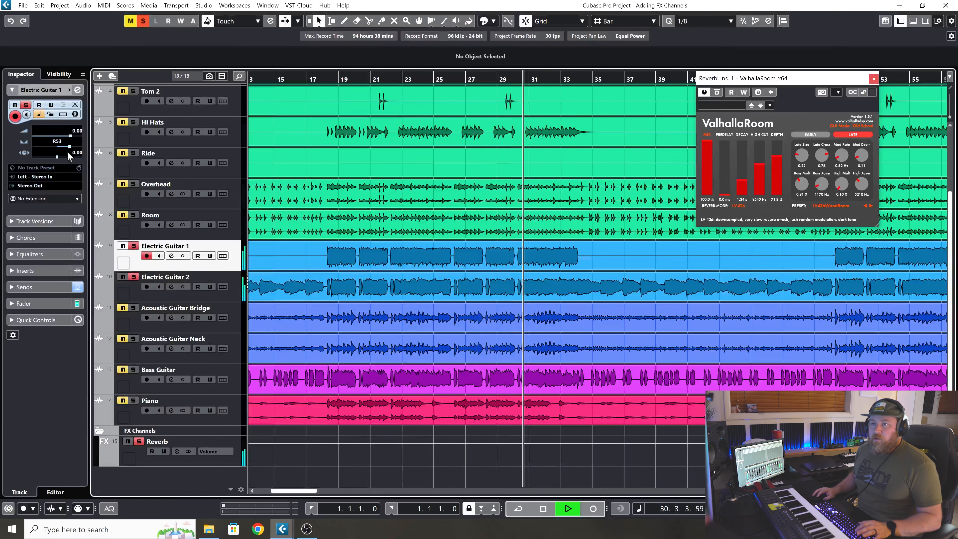
left_click_drag(69, 149, 73, 149)
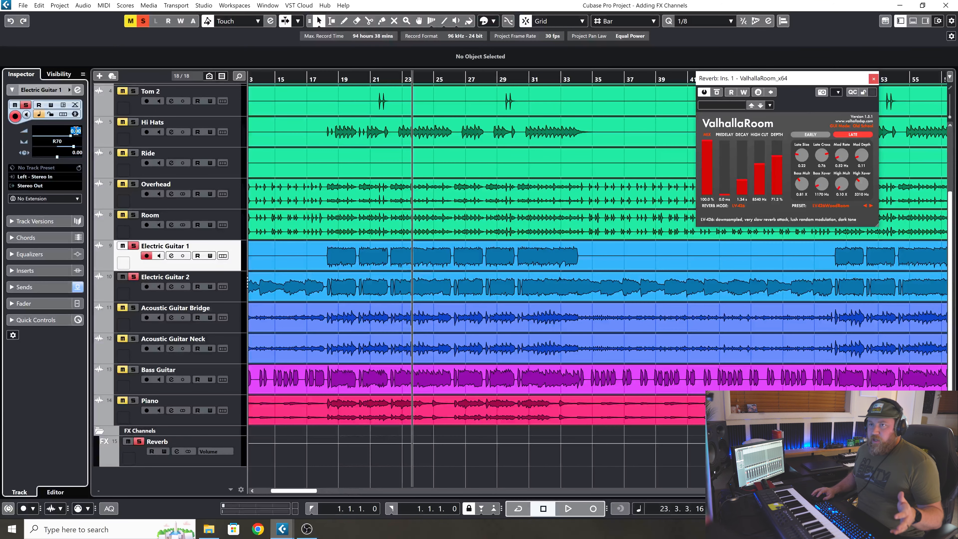
Set Electric Guitar 1's volume to -3 dB and play from bar 18 to check the balance of the two guitars.
type("-3")
key("Return")
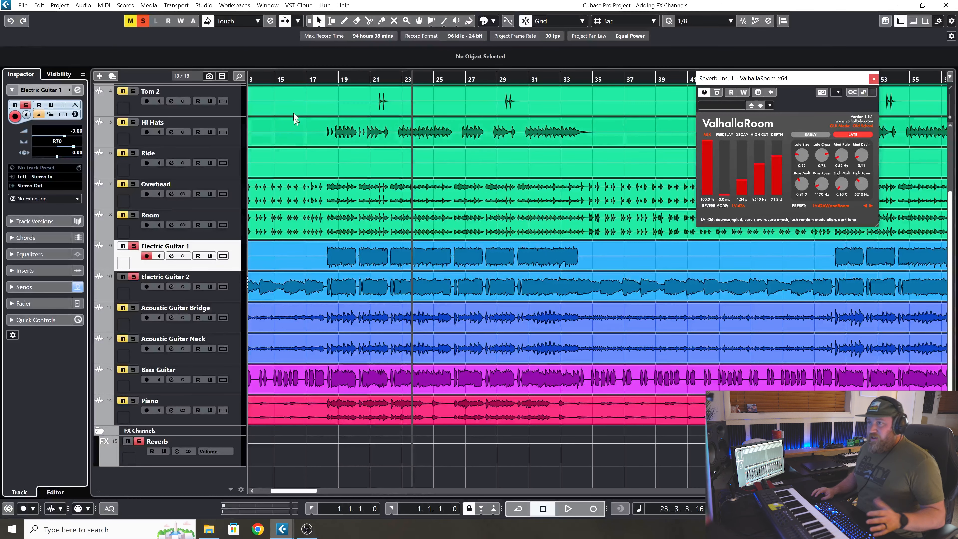
left_click(329, 79)
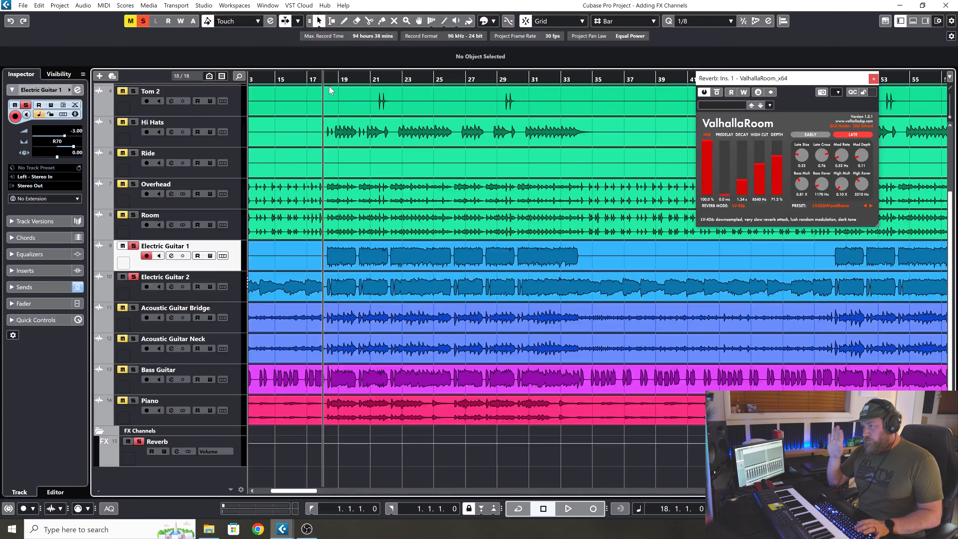
key("space")
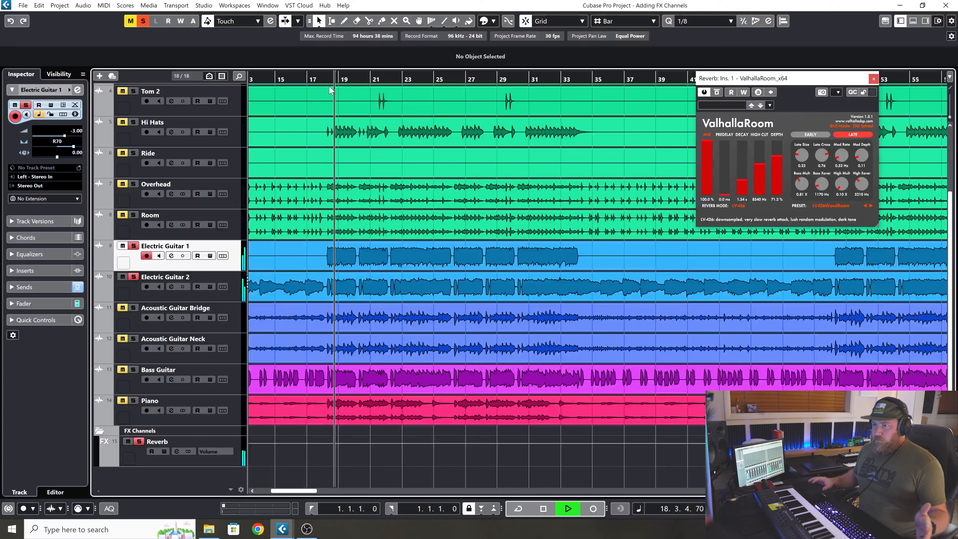
key("space")
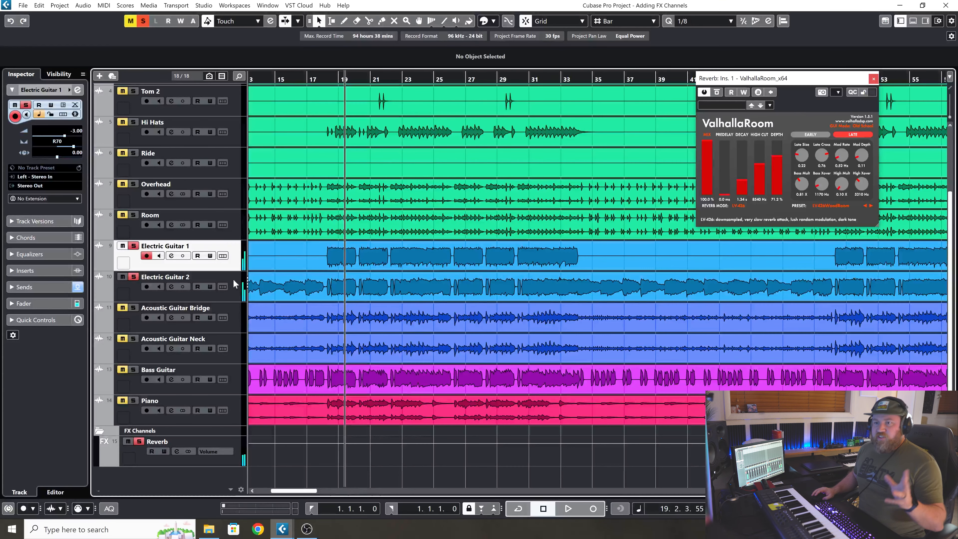
key("space")
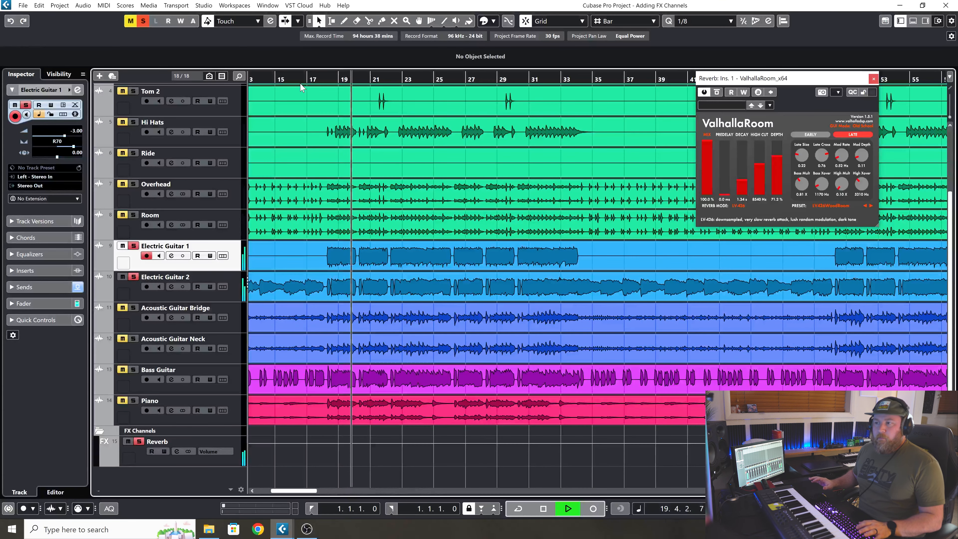
key("space")
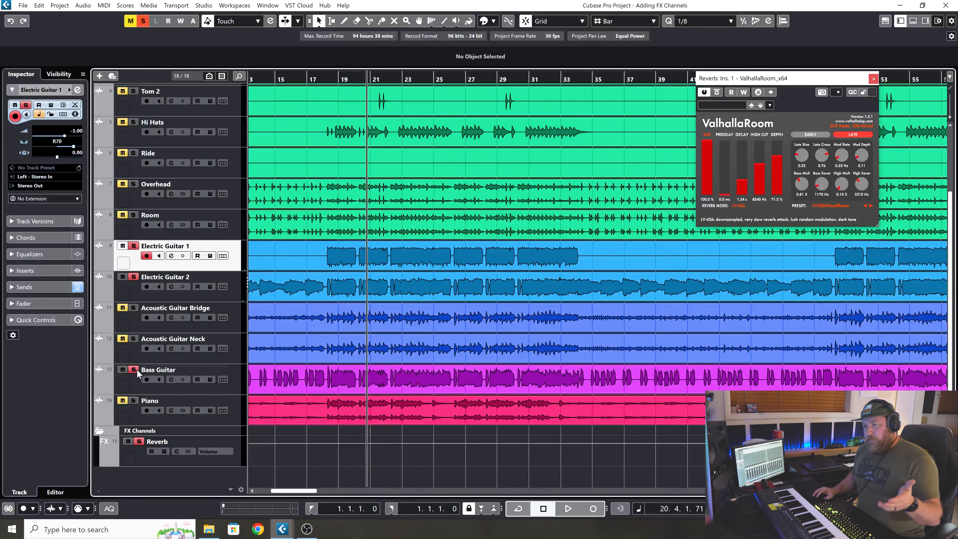
Leave only the Bass Guitar track soloed and add a send from it to the Reverb channel.
left_click(232, 382)
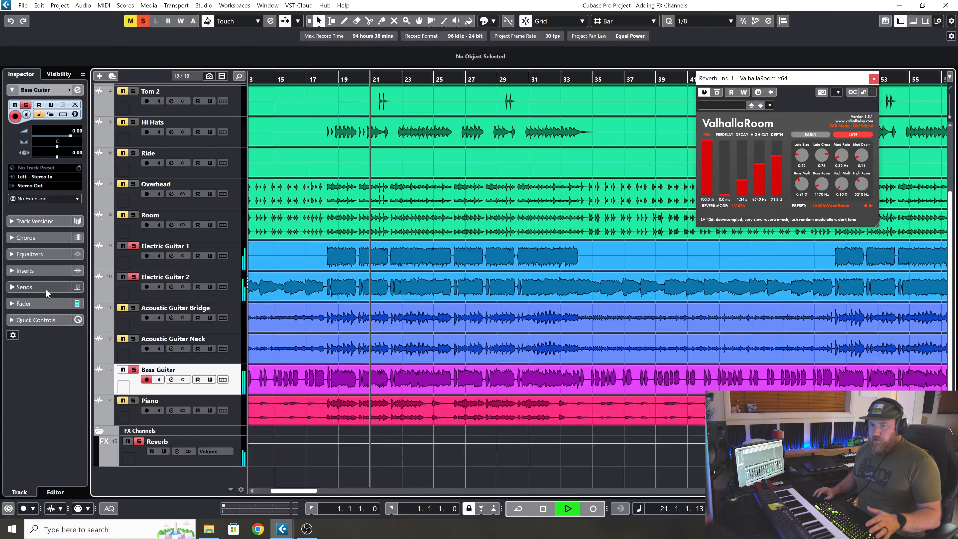
left_click(134, 276)
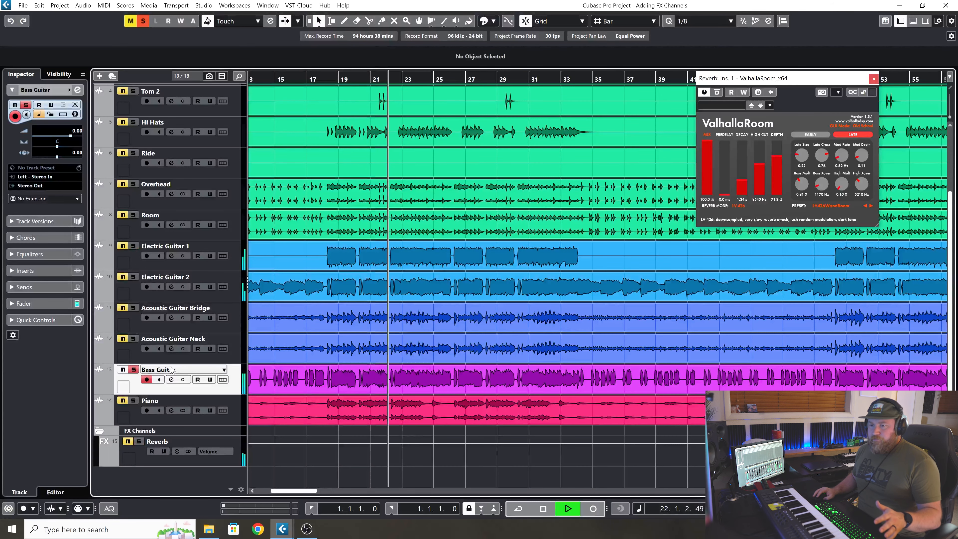
left_click(45, 283)
left_click(55, 194)
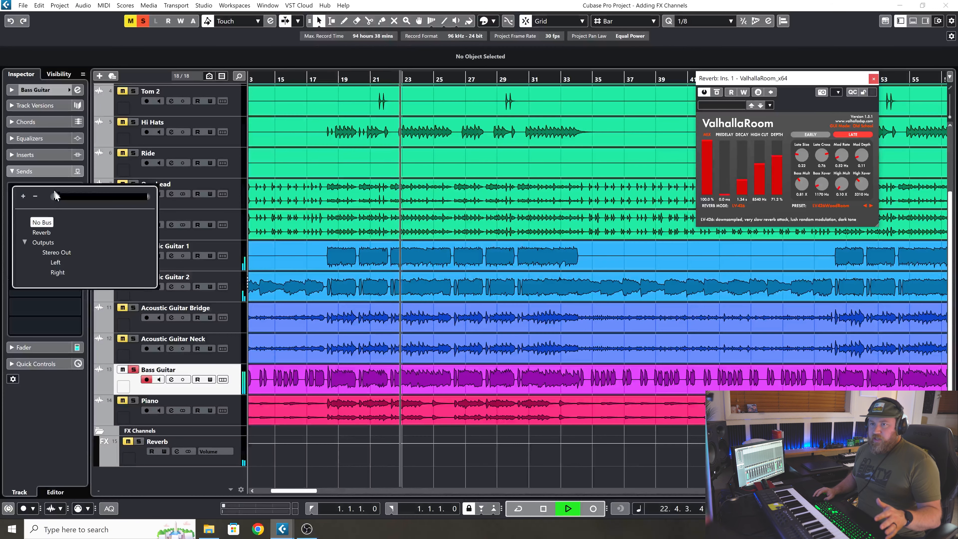
left_click(41, 232)
Solo the Reverb channel and lower the Bass Guitar's Reverb send to about -15.2 dB while listening.
left_click(139, 441)
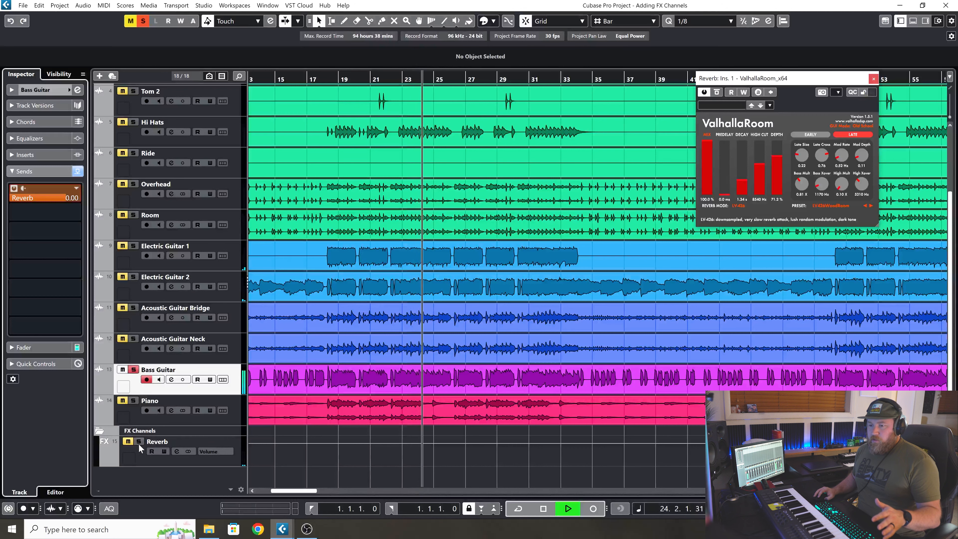
left_click(133, 246)
left_click(133, 246)
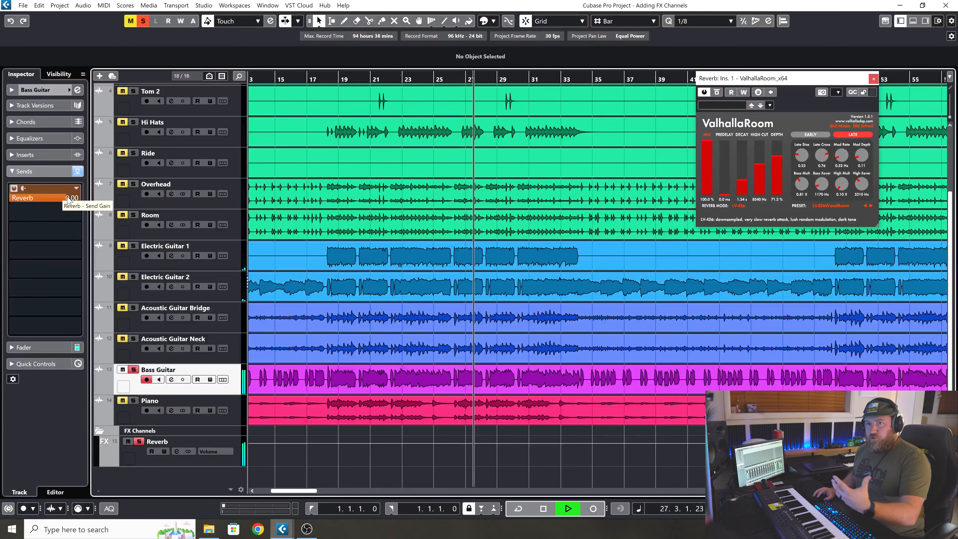
left_click_drag(65, 198, 17, 239)
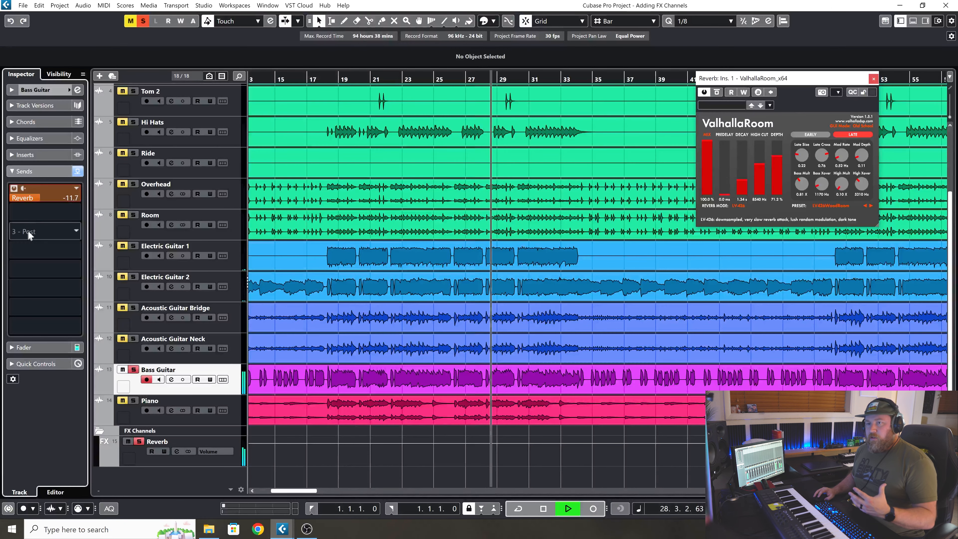
left_click_drag(42, 197, 23, 207)
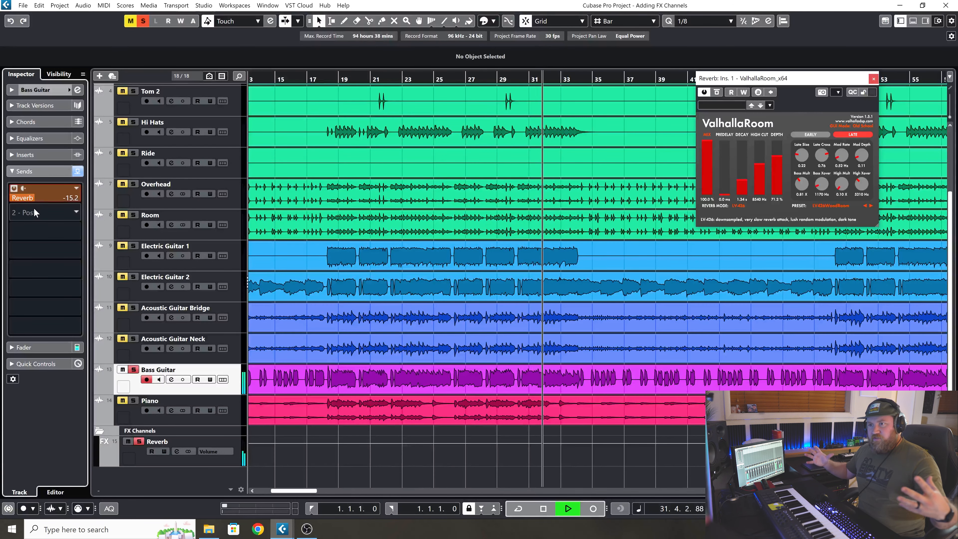
Solo both electric guitars alongside the bass and replay from about bar 24 to hear them share the reverb.
left_click(133, 245)
left_click(133, 276)
left_click(433, 79)
left_click_drag(433, 79, 421, 84)
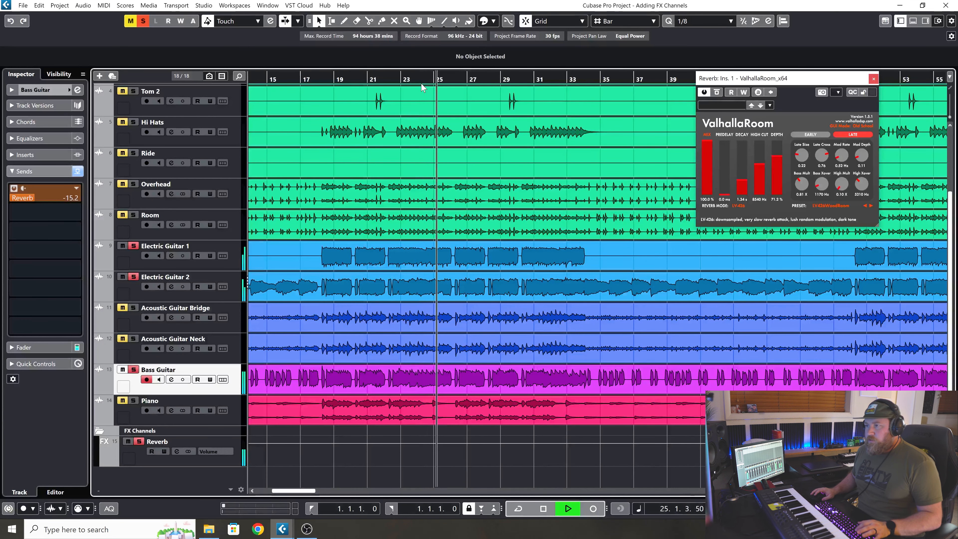
key("space")
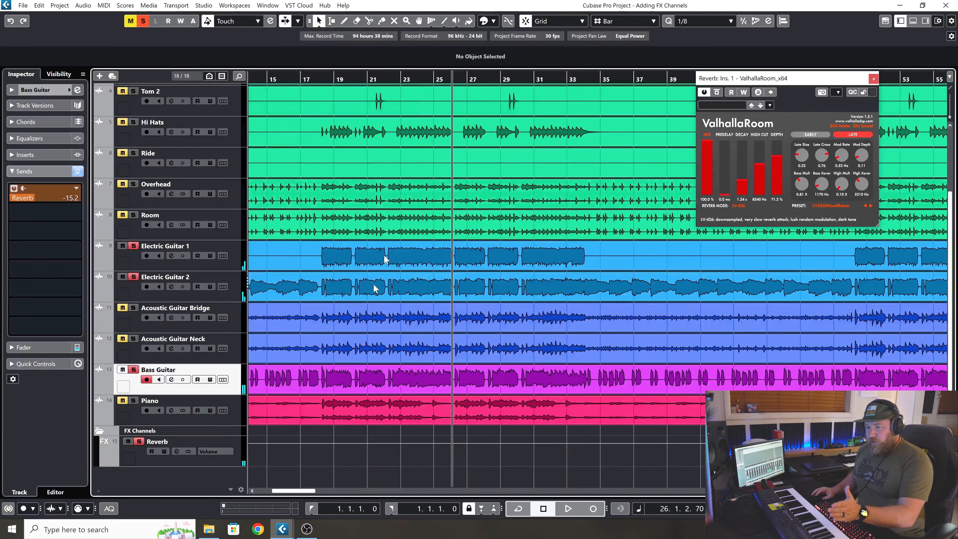
Deactivate all solos and solo the drum tracks from Kick through Room.
left_click(197, 463)
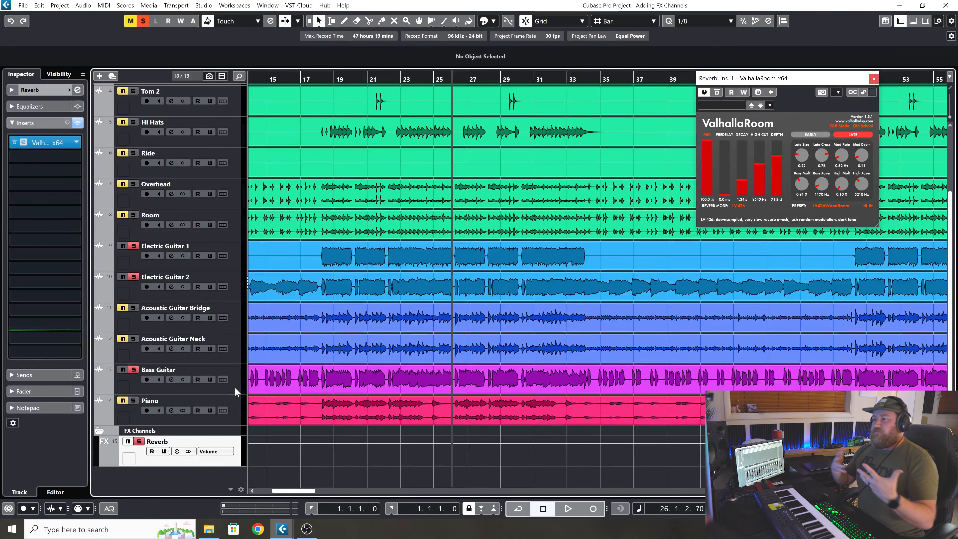
scroll(339, 180, "up", 3)
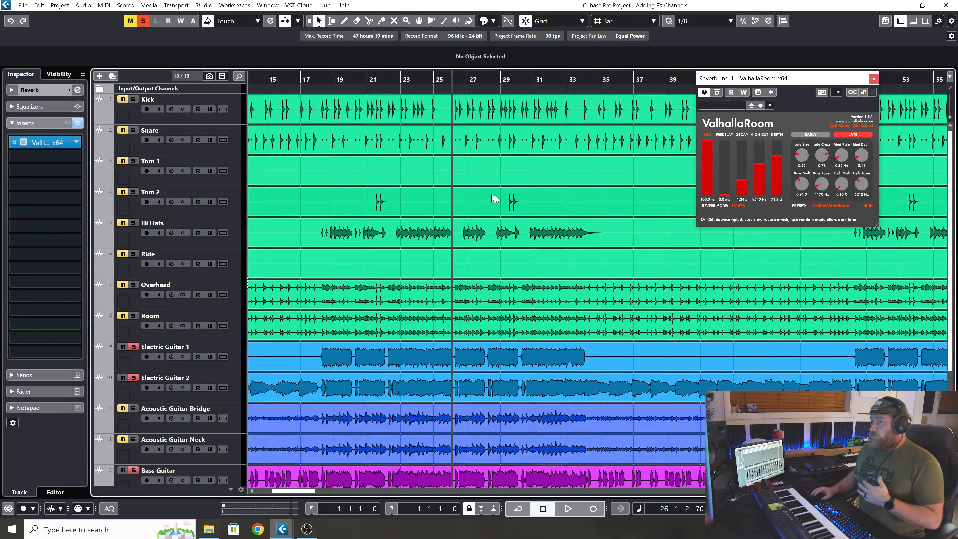
left_click(143, 21)
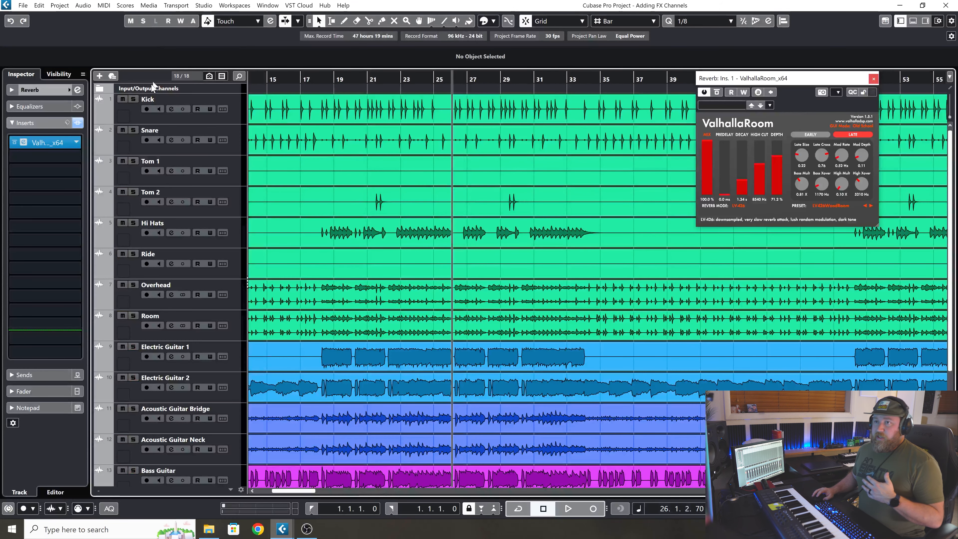
left_click(132, 100)
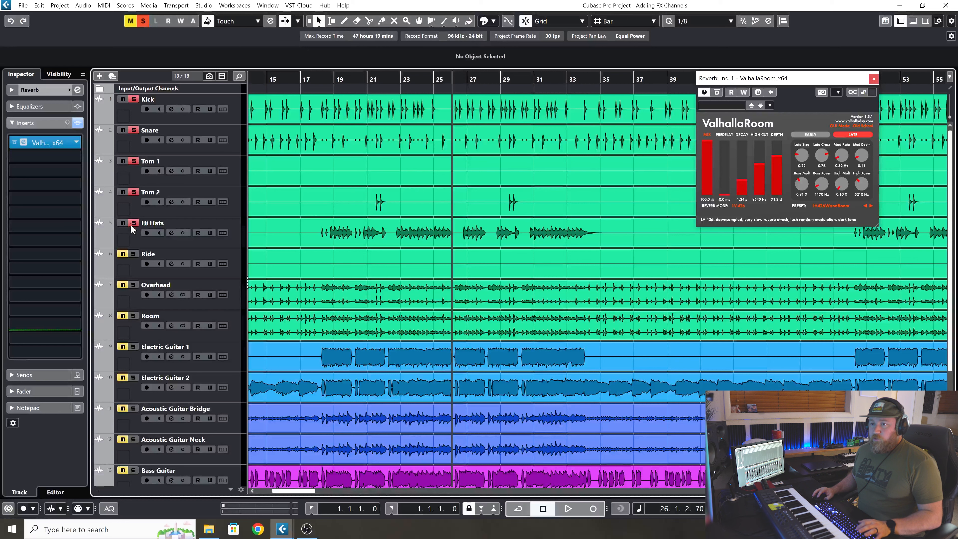
left_click(134, 284)
left_click(134, 316)
Play the soloed drums from about bar 21 and lower the Overhead track's volume.
left_click(382, 79)
left_click_drag(381, 80, 372, 77)
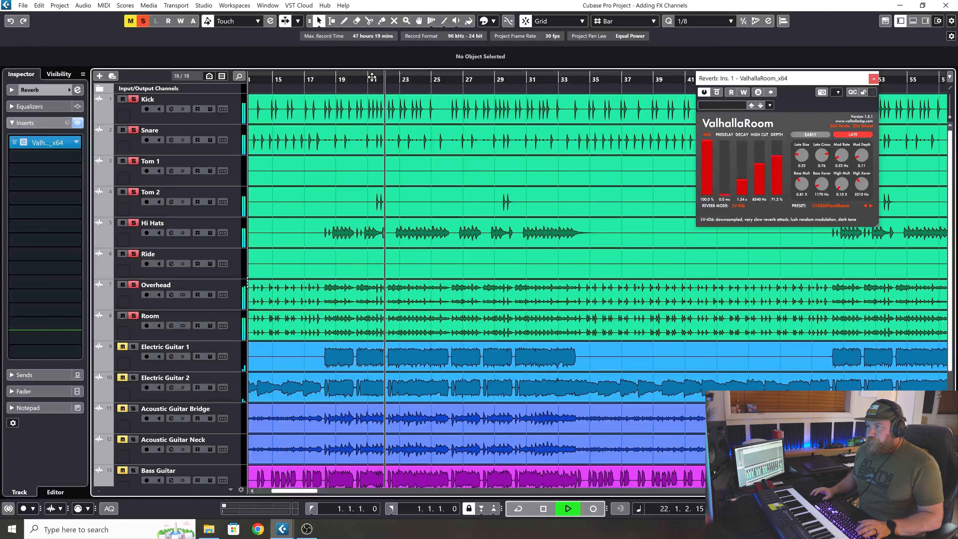
left_click(198, 304)
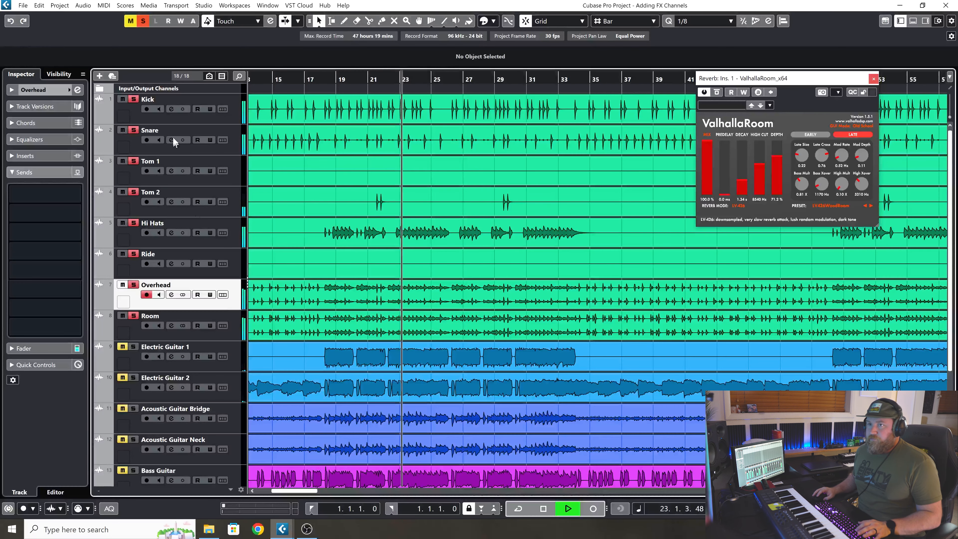
left_click(34, 90)
left_click(81, 131)
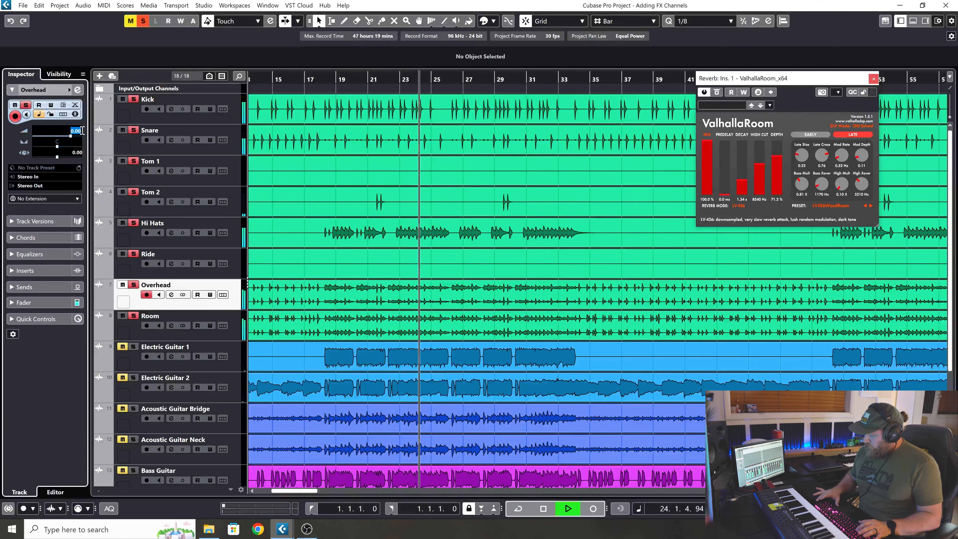
Set the Room track's volume to -18 dB while the drums play.
left_click(232, 334)
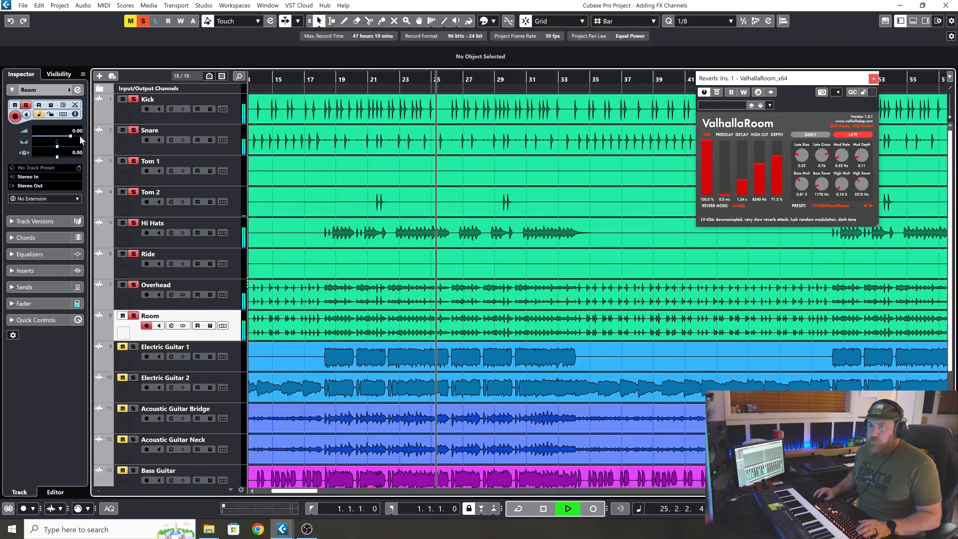
scroll(82, 133, "down", 1)
scroll(82, 133, "down", 17)
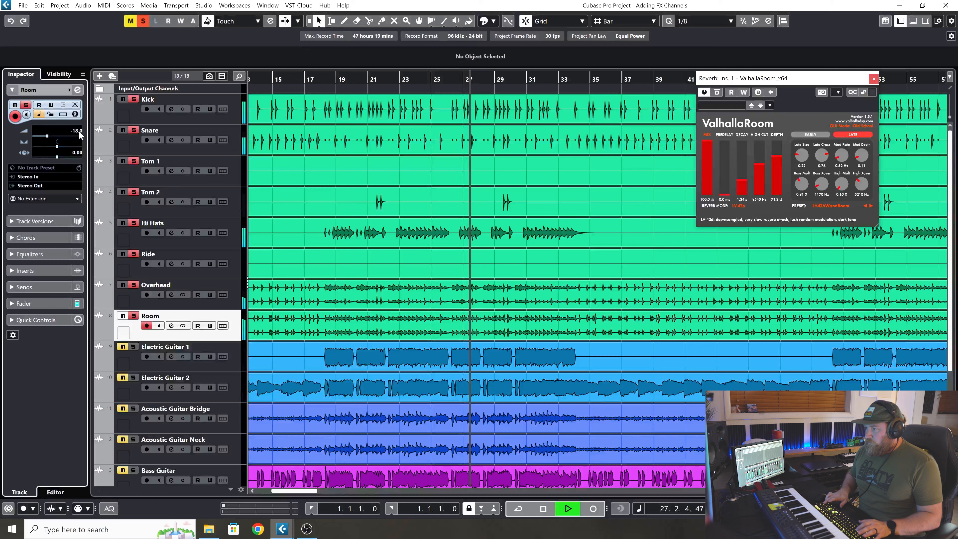
Compare the drum playback with and without the Overhead track soloed, select that track and stop playback.
left_click(133, 285)
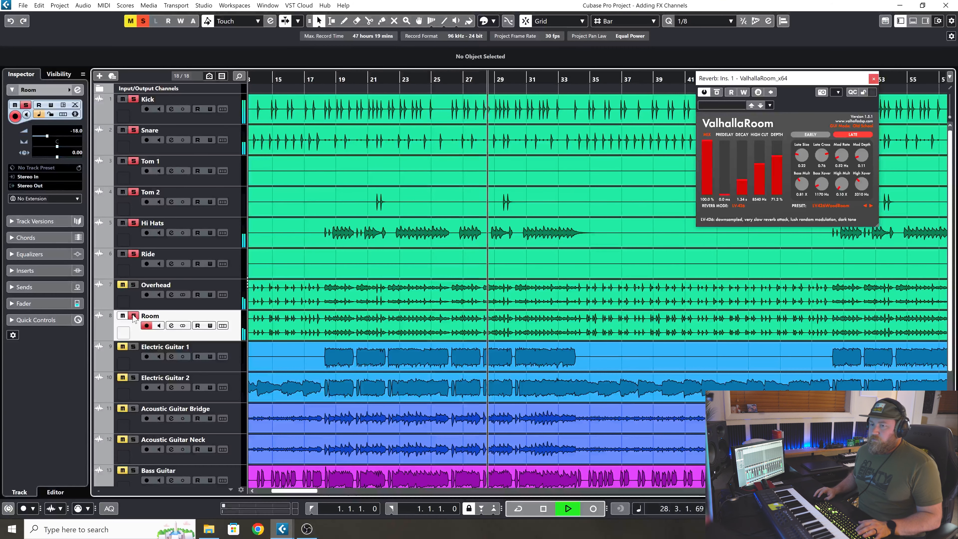
left_click(134, 285)
left_click(229, 295)
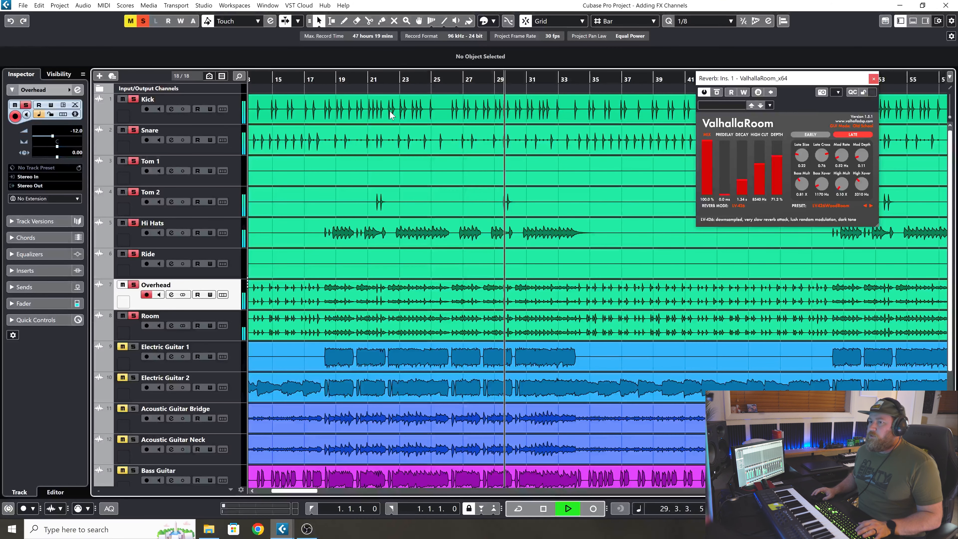
key("space")
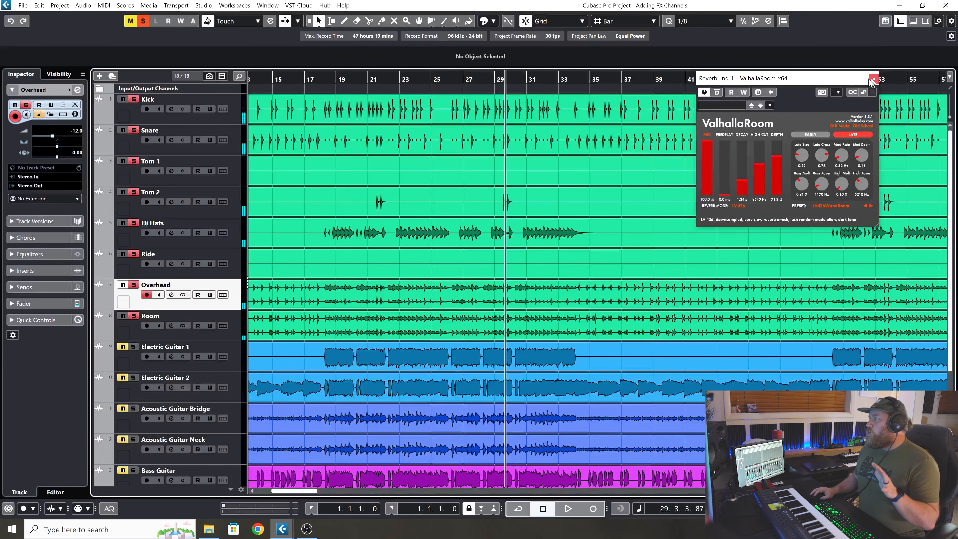
Move the ValhallaRoom window aside, solo only the Snare track and place the playback position at bar 12.
left_click_drag(843, 81, 878, 70)
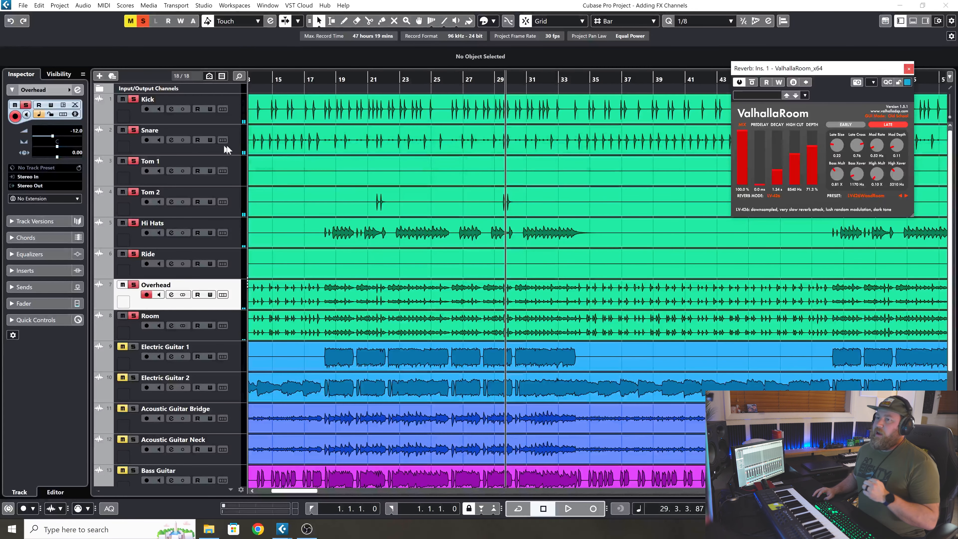
left_click(216, 147)
left_click(133, 99)
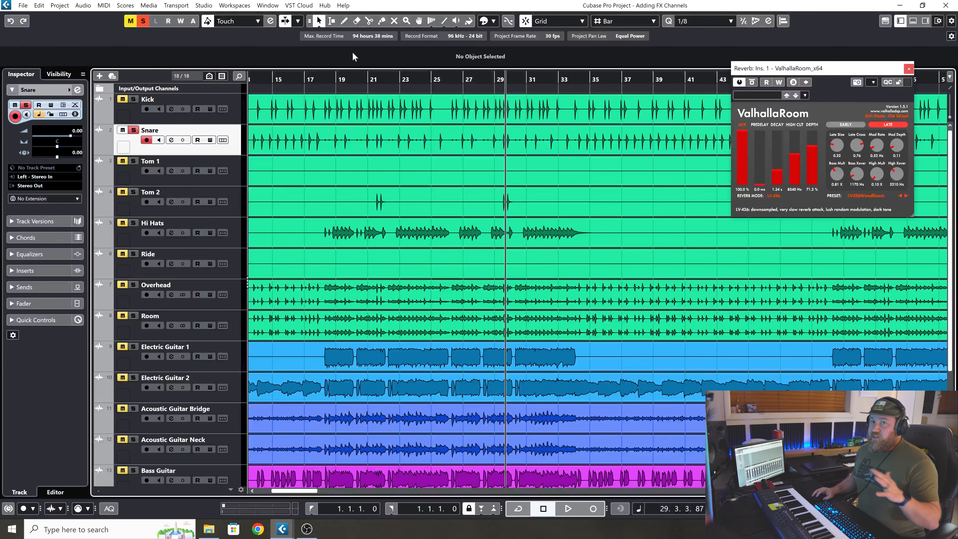
left_click_drag(450, 79, 380, 78)
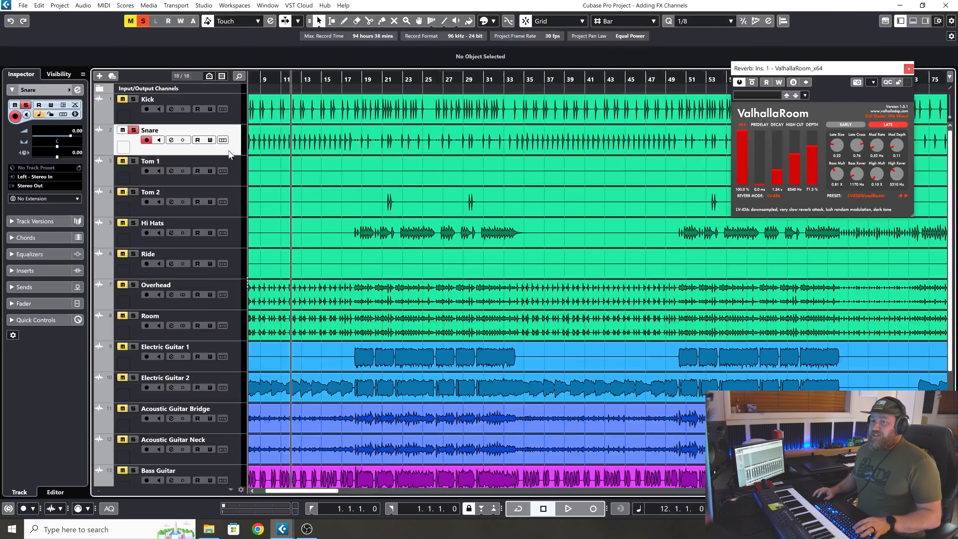
Add a send from the Snare track to the Reverb channel and solo the Reverb channel with it.
left_click(25, 287)
left_click(50, 187)
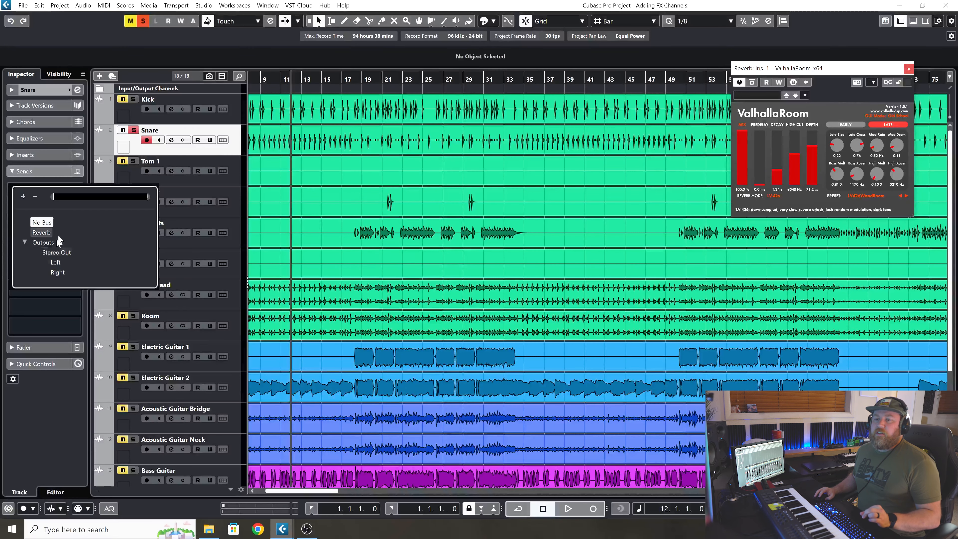
left_click(36, 232)
scroll(154, 268, "down", 3)
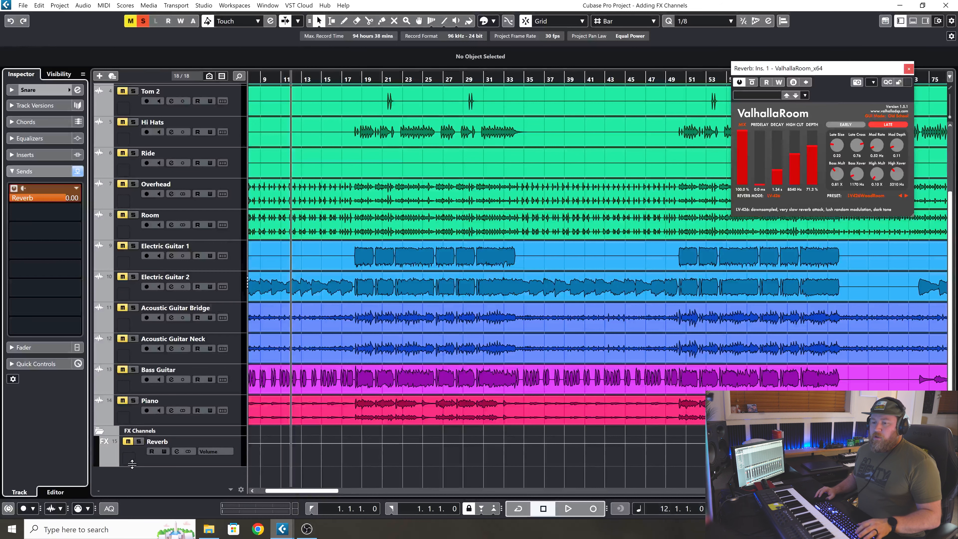
left_click(139, 441)
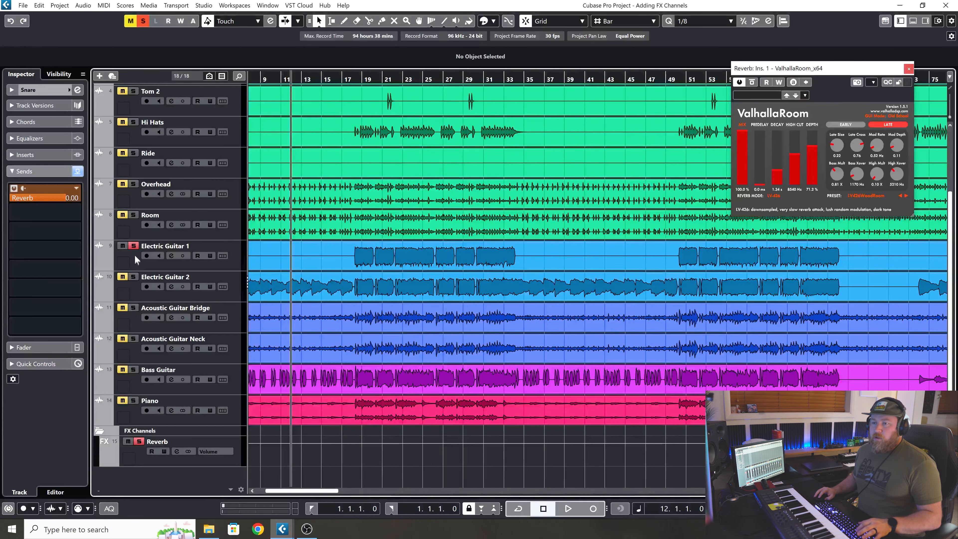
Play the soloed snare from bar 12 and lower its Reverb send level to -13.6 dB.
scroll(140, 262, "up", 5)
key("space")
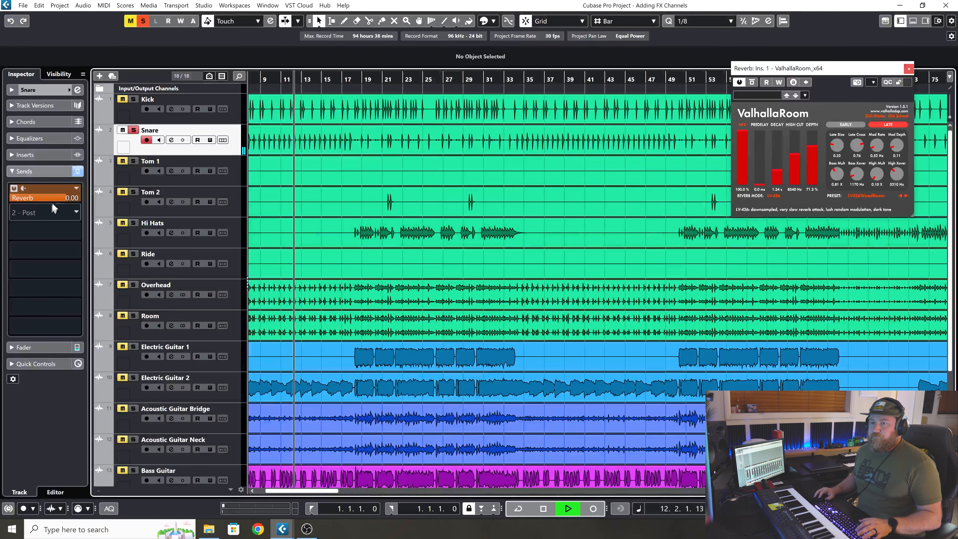
left_click_drag(64, 195, 45, 216)
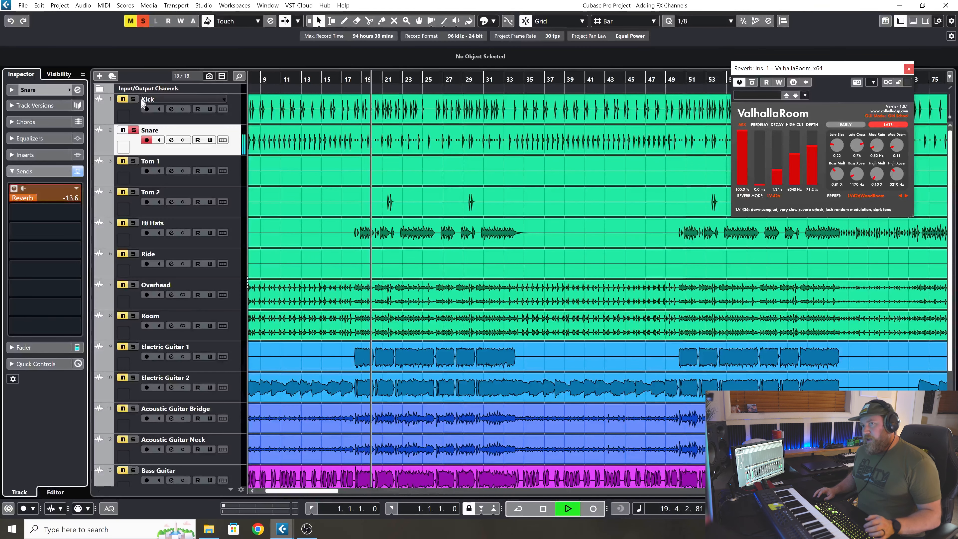
Unsolo the Snare track and set the Hi Hats track's volume to -7.23 dB while the full mix plays.
left_click(134, 131)
scroll(348, 247, "down", 3)
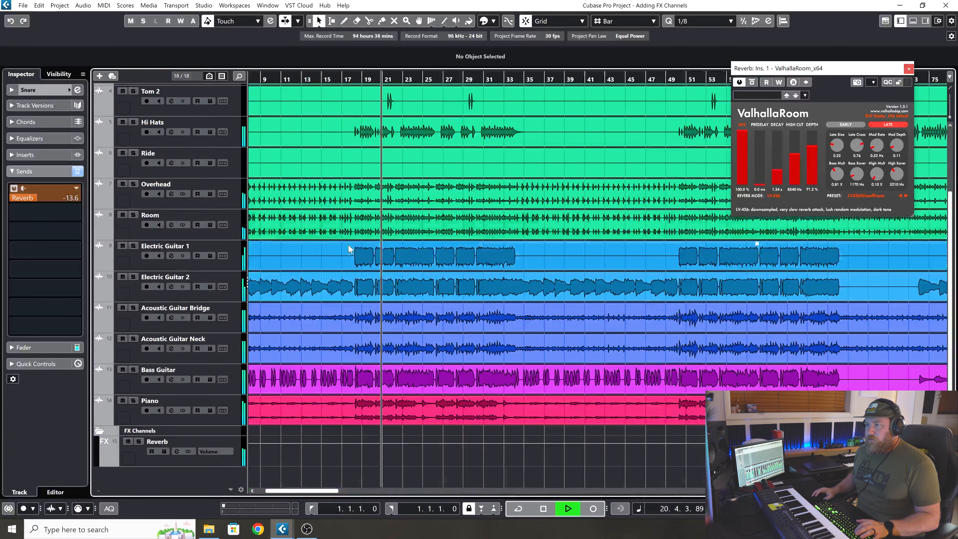
scroll(348, 247, "up", 3)
left_click(227, 241)
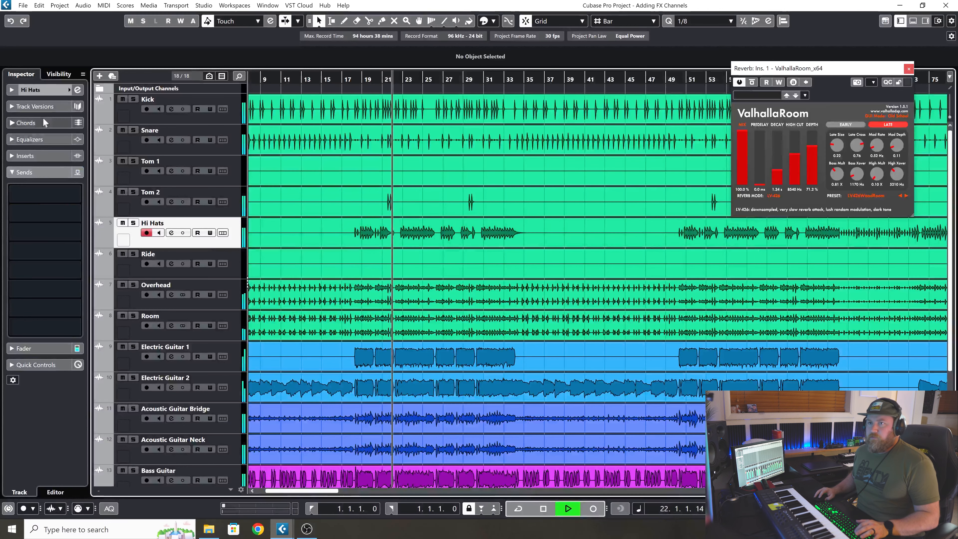
mouse_move(57, 146)
left_mouse_down()
mouse_move(43, 146)
mouse_move(59, 136)
left_mouse_up()
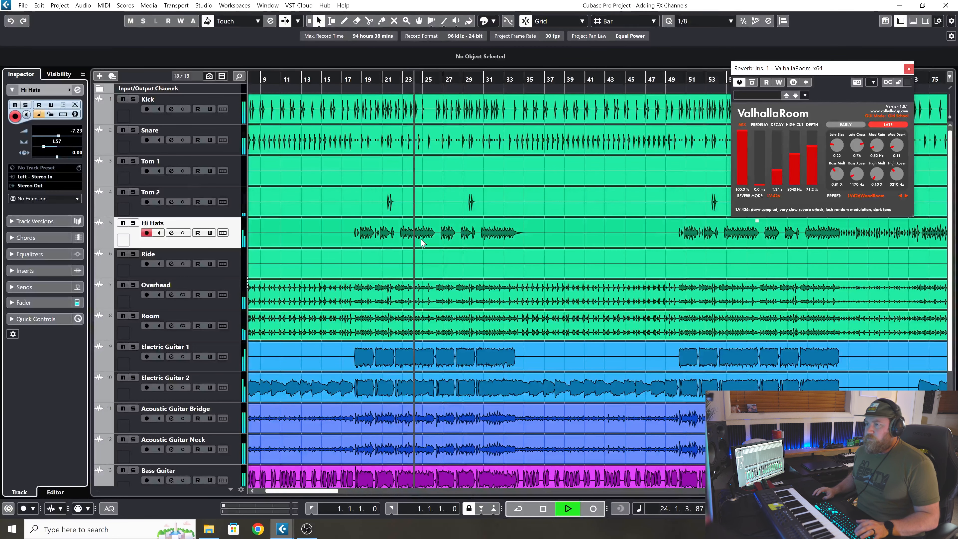
Solo the Overhead track briefly, unsolo it, and solo and select the Room track instead.
left_click(133, 284)
left_click(134, 284)
left_click(133, 315)
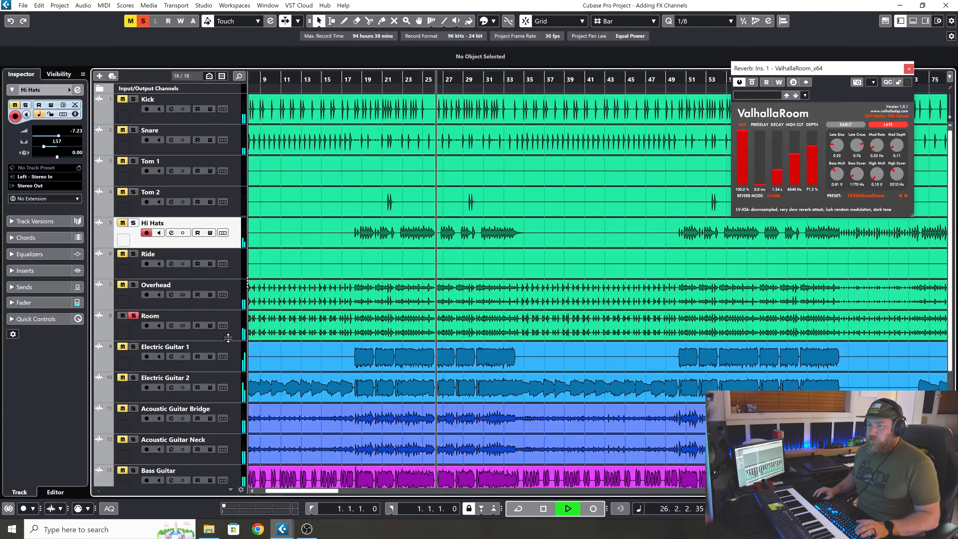
left_click(236, 333)
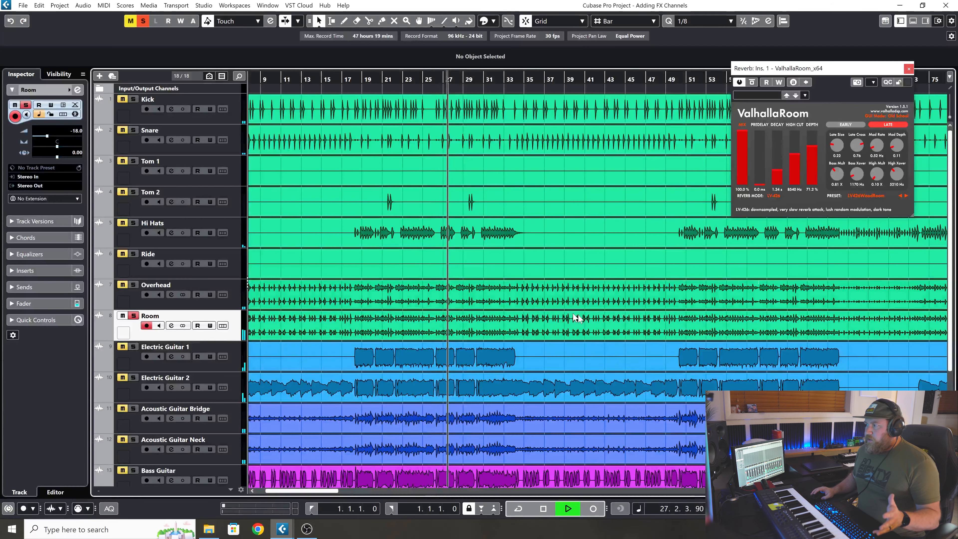
Add an activated send from the Room track to the Reverb channel and check the soloed channels.
left_click(47, 285)
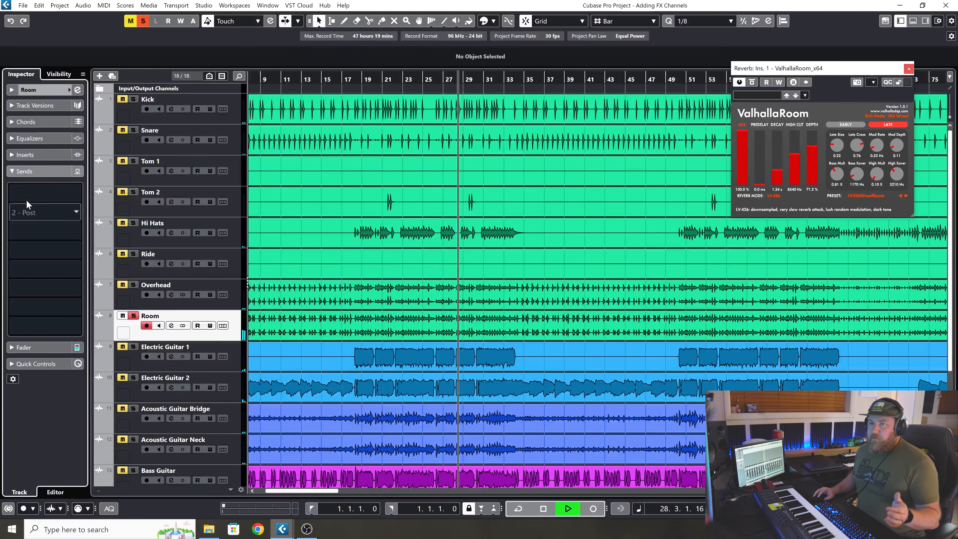
left_click(34, 223)
left_click(38, 232)
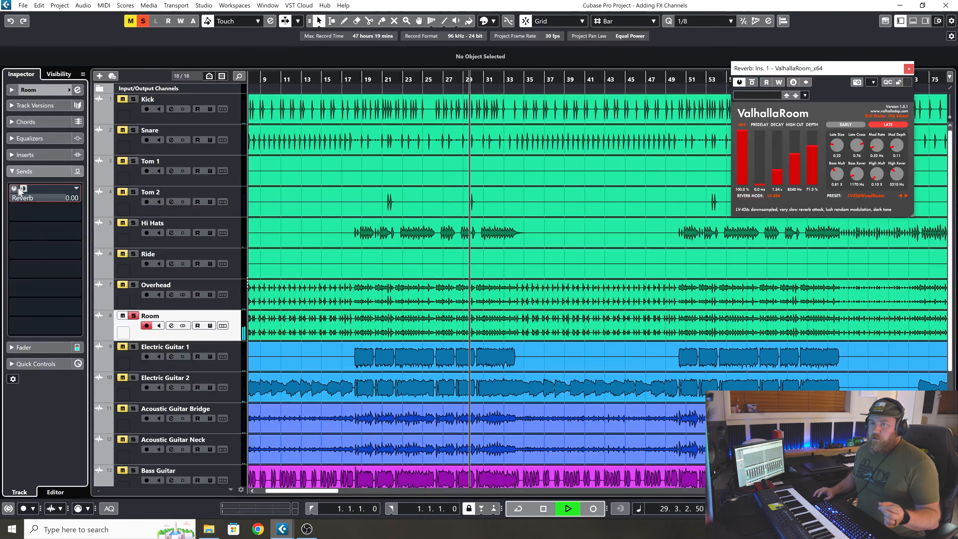
left_click(13, 188)
scroll(126, 321, "down", 3)
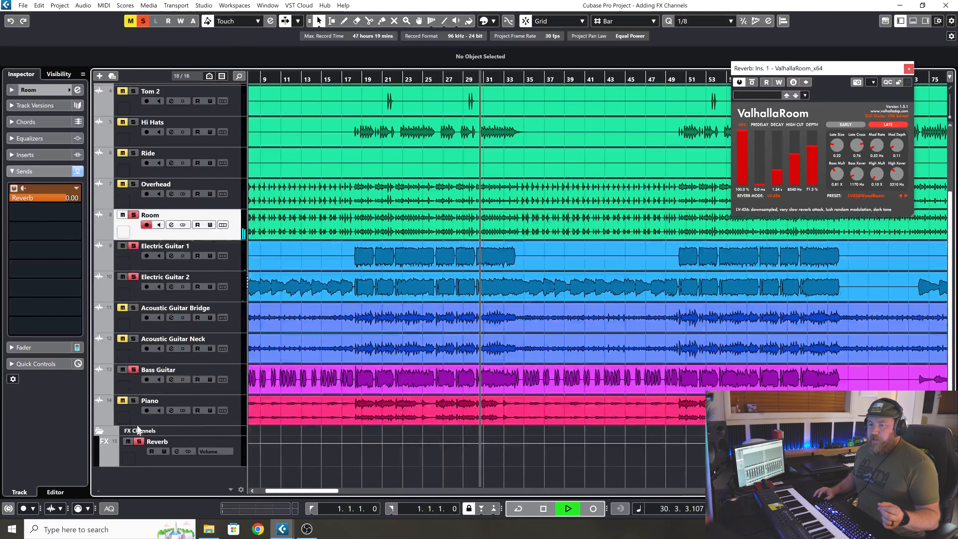
scroll(134, 227, "up", 3)
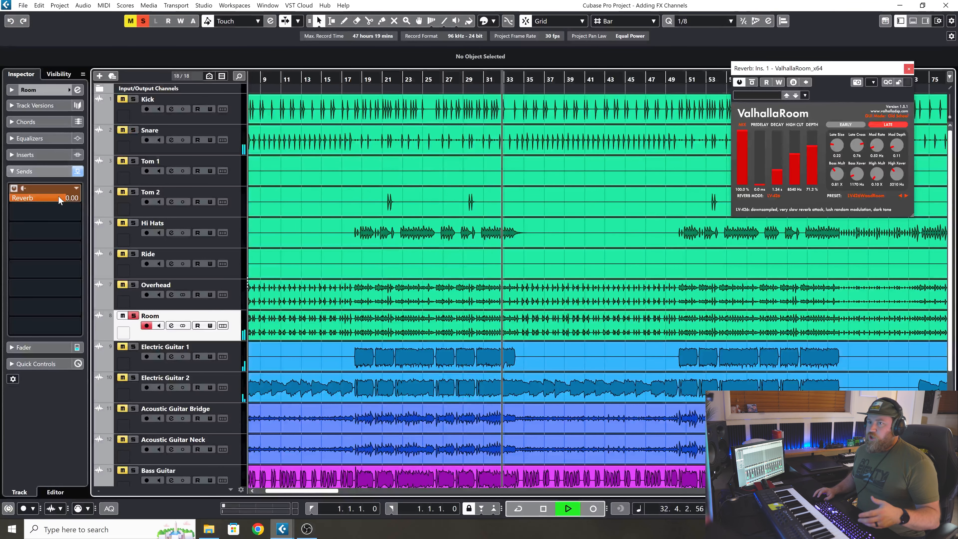
Lower the Room track's Reverb send to -11.1 dB, unsolo the track and stop playback after hearing the mix.
left_click_drag(62, 199, 46, 279)
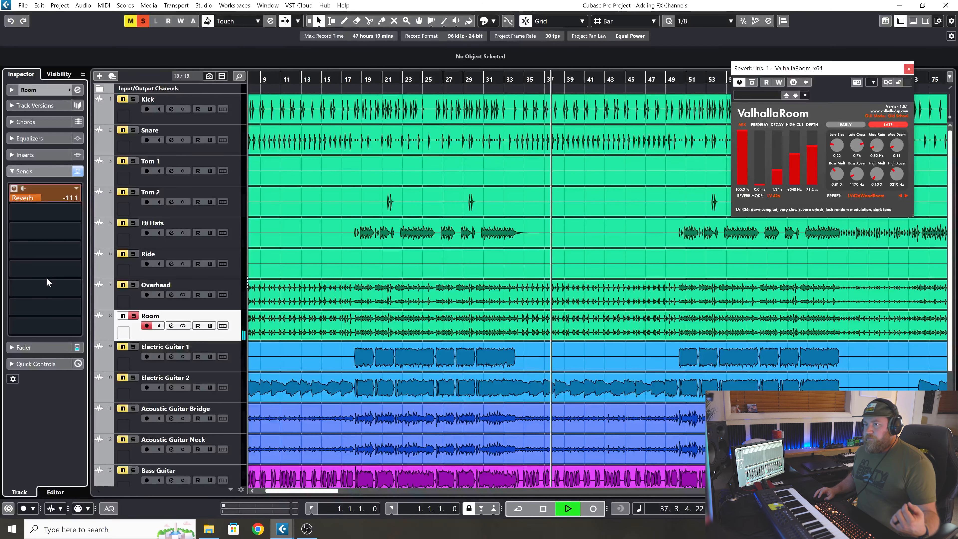
left_click(134, 316)
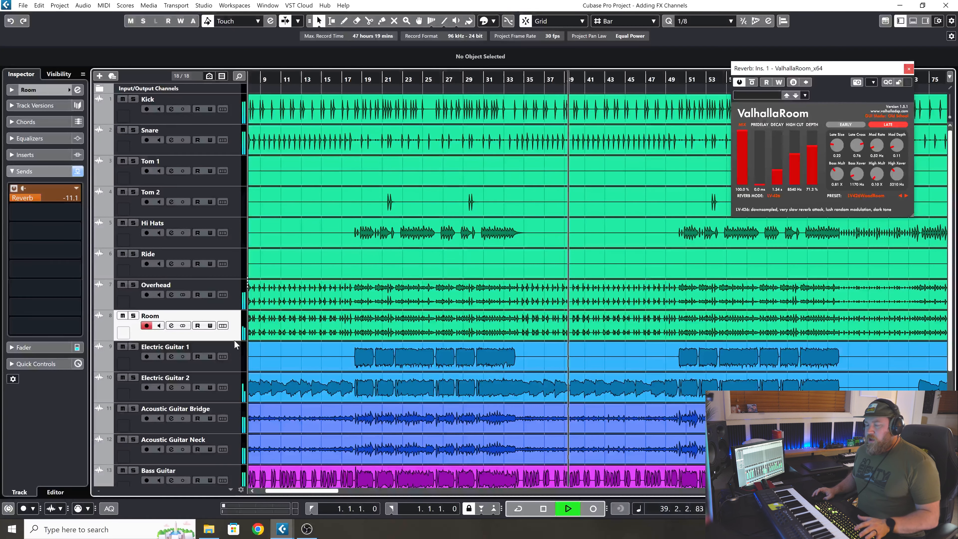
key("space")
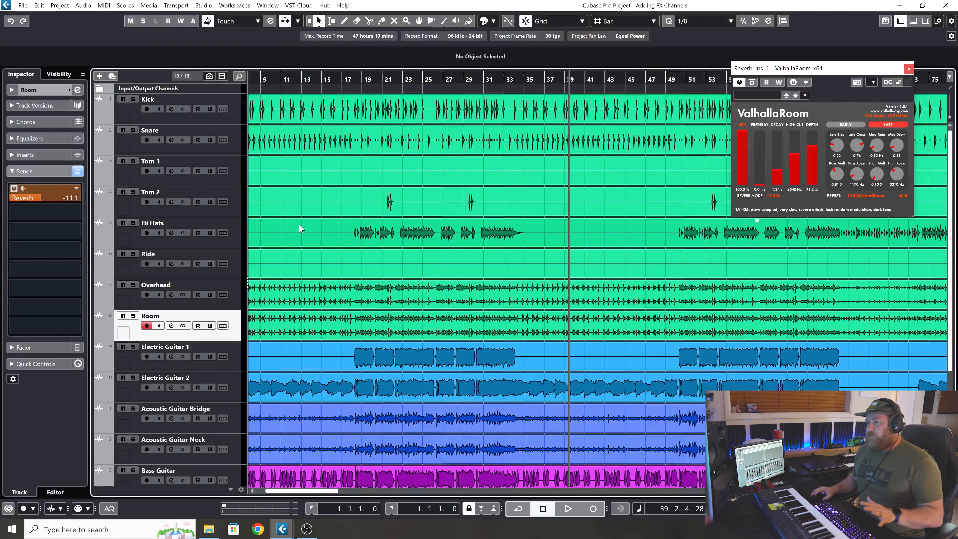
Add a stereo effect track named Delay with PingPongDelay as its effect, routed to Stereo Out inside the FX folder.
scroll(294, 237, "down", 3)
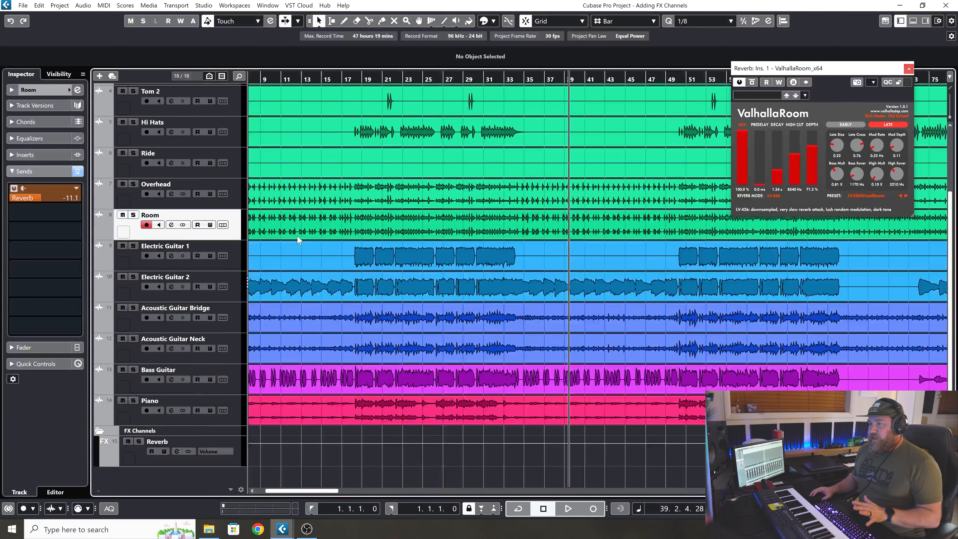
right_click(202, 470)
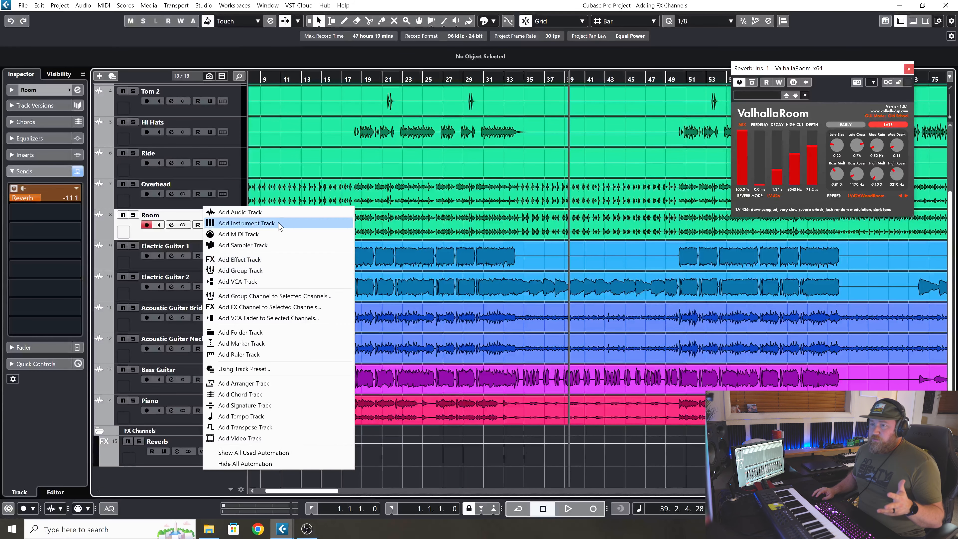
left_click(264, 259)
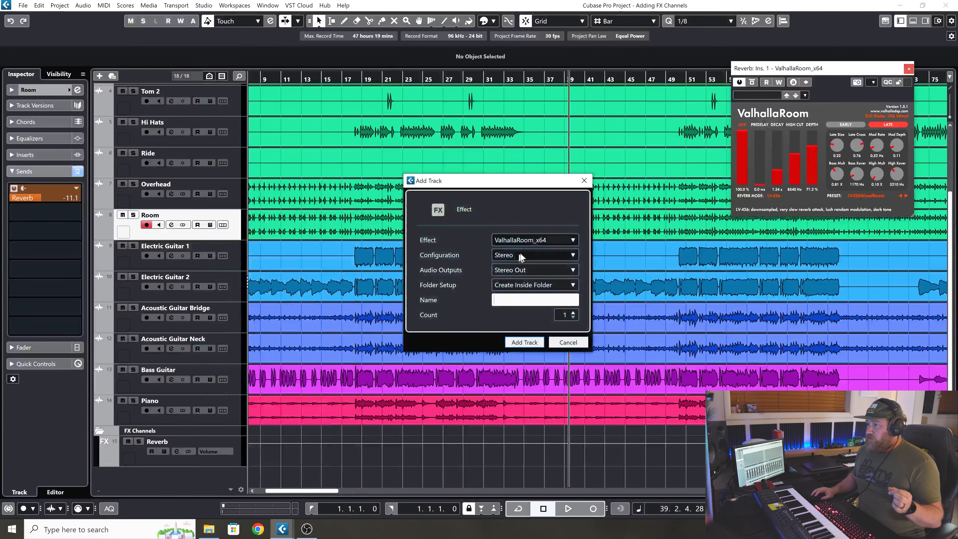
left_click(527, 242)
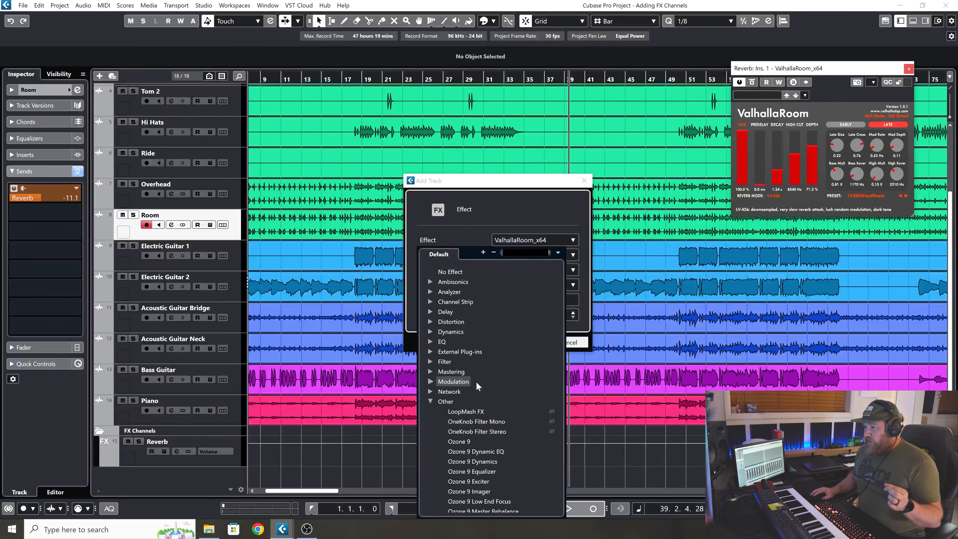
left_click(430, 401)
left_click(429, 311)
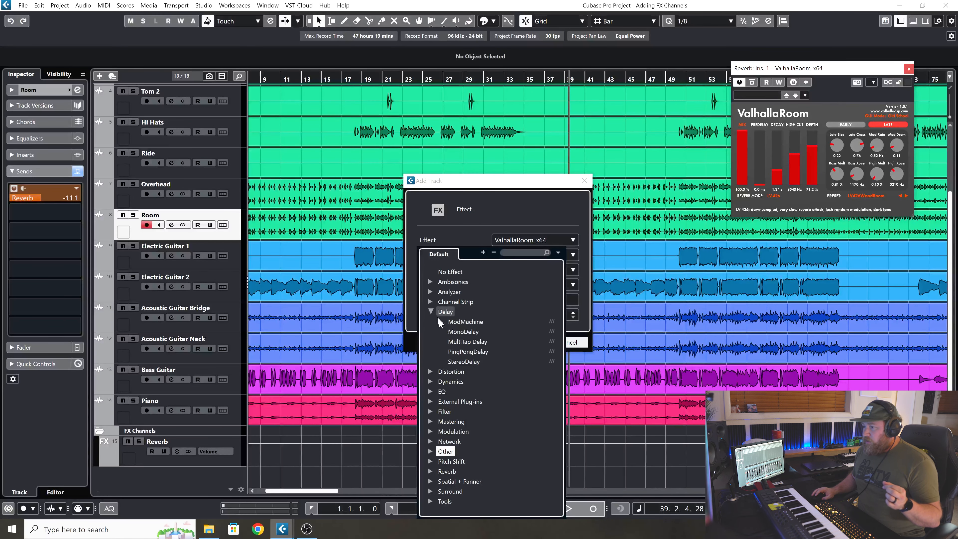
left_click(465, 352)
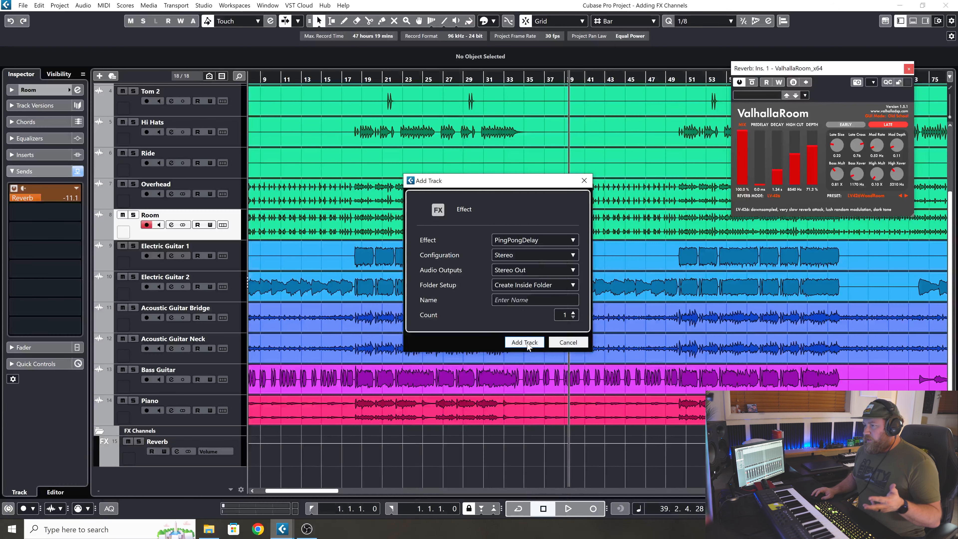
type("Delay")
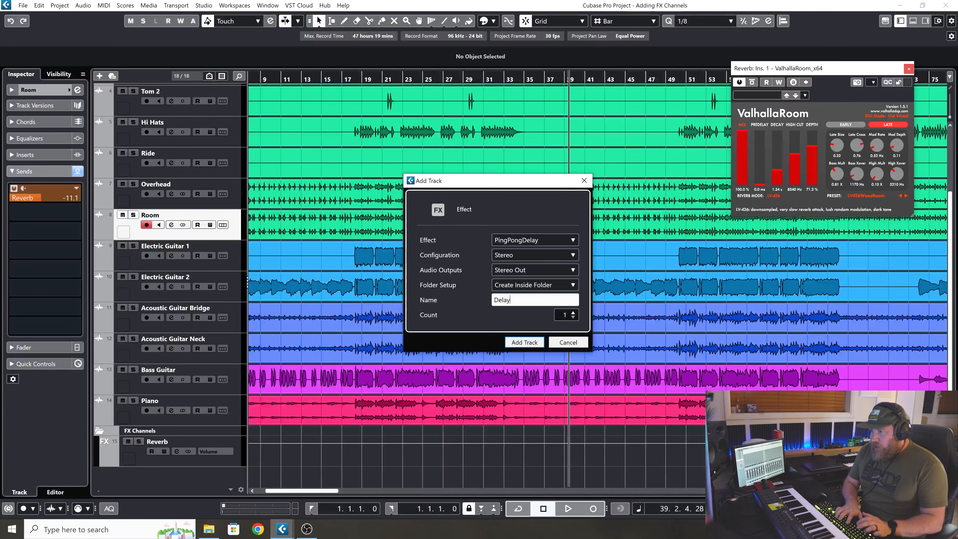
key("Return")
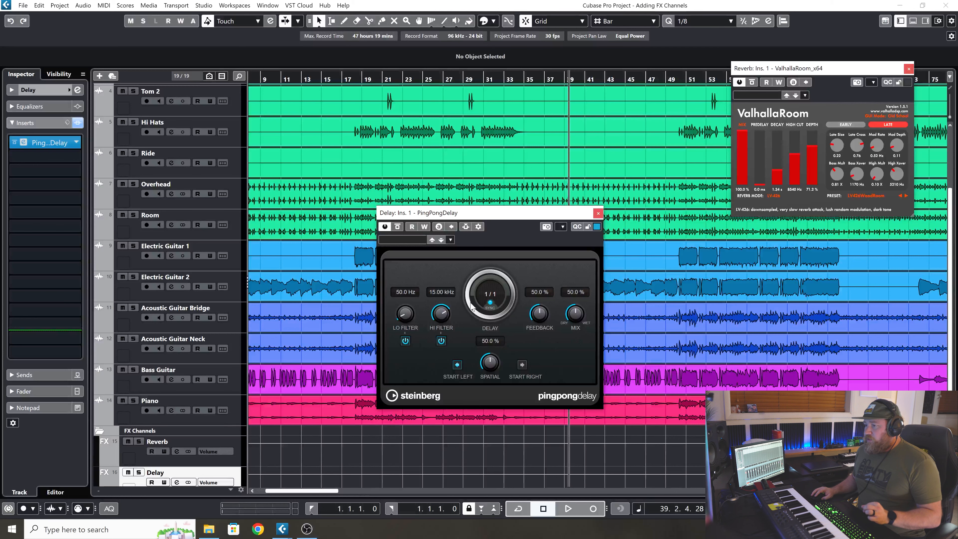
Solo Electric Guitar 2 and add a second send from it to the Delay channel.
left_click(242, 293)
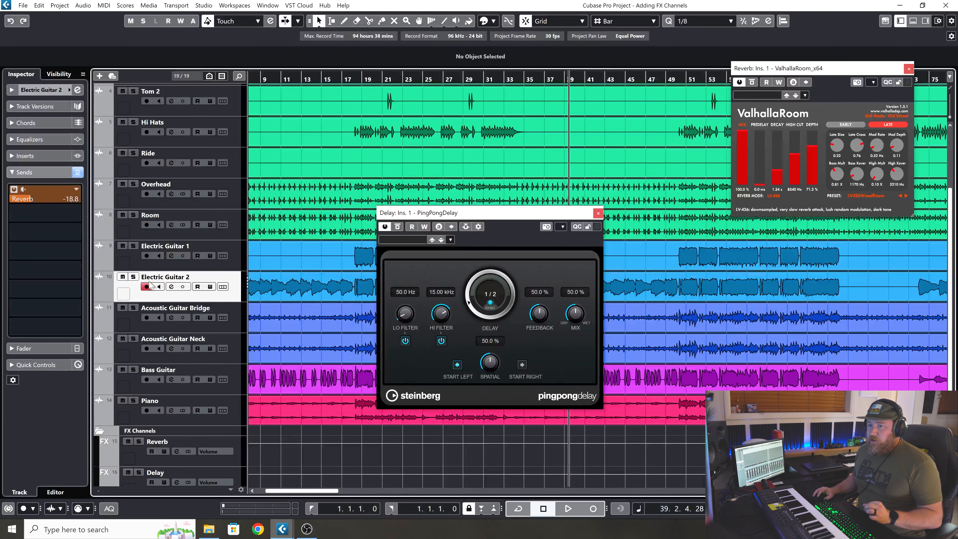
key("s")
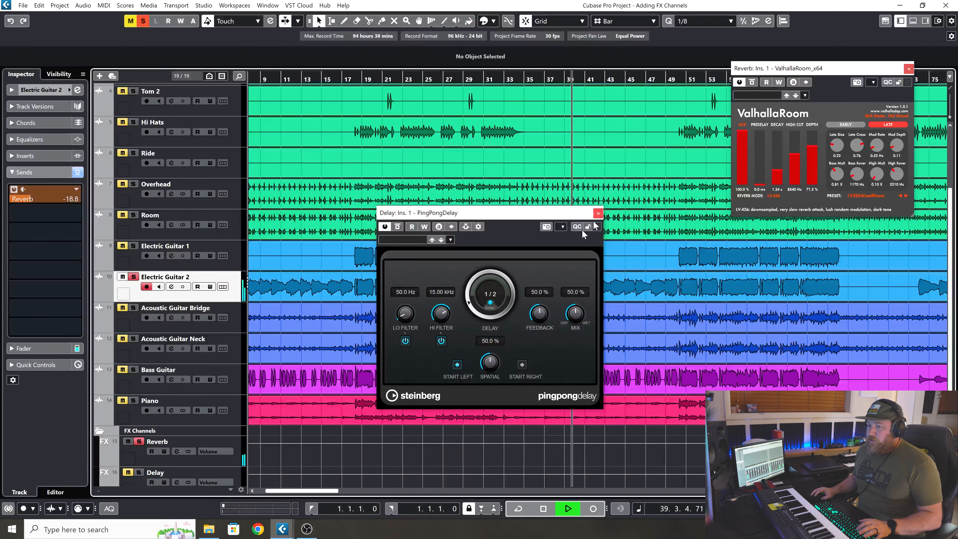
scroll(220, 459, "down", 1)
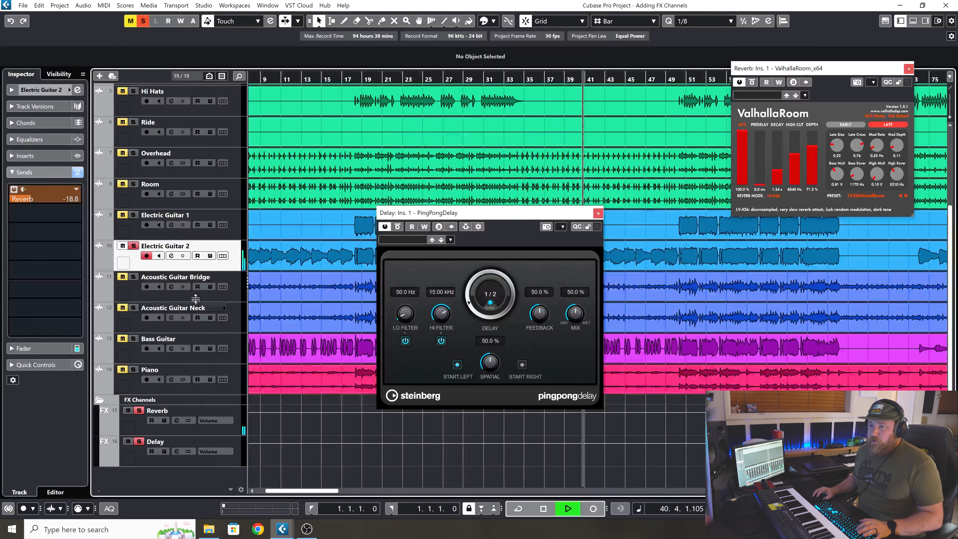
left_click(41, 213)
left_click(37, 261)
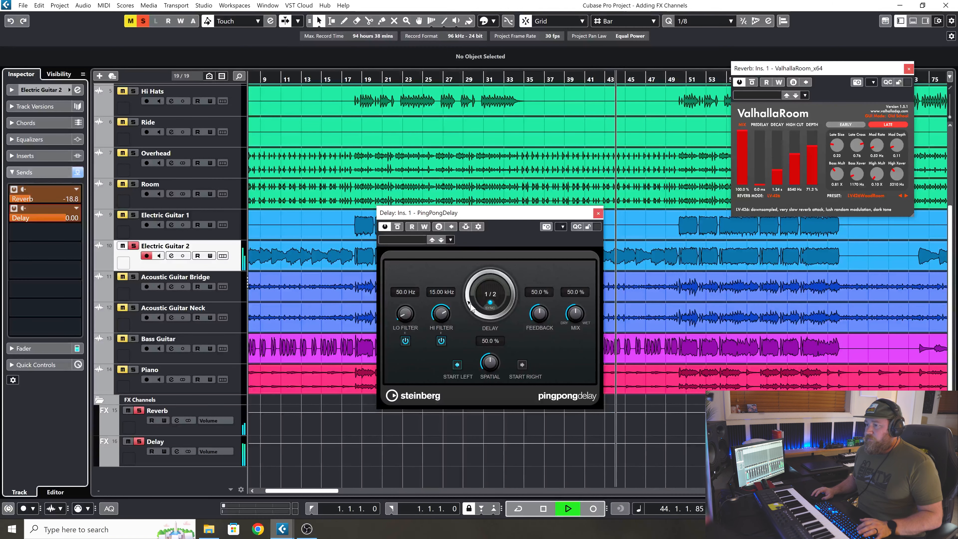
Set the PingPongDelay time to 1/8 and its feedback to 24%.
left_click_drag(470, 301, 470, 292)
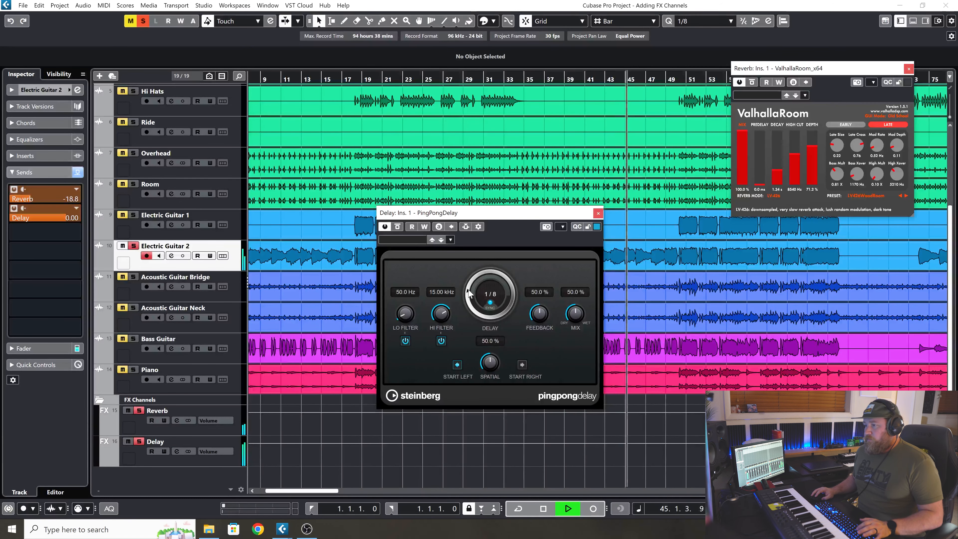
left_click_drag(540, 309, 540, 340)
left_click_drag(481, 302, 467, 295)
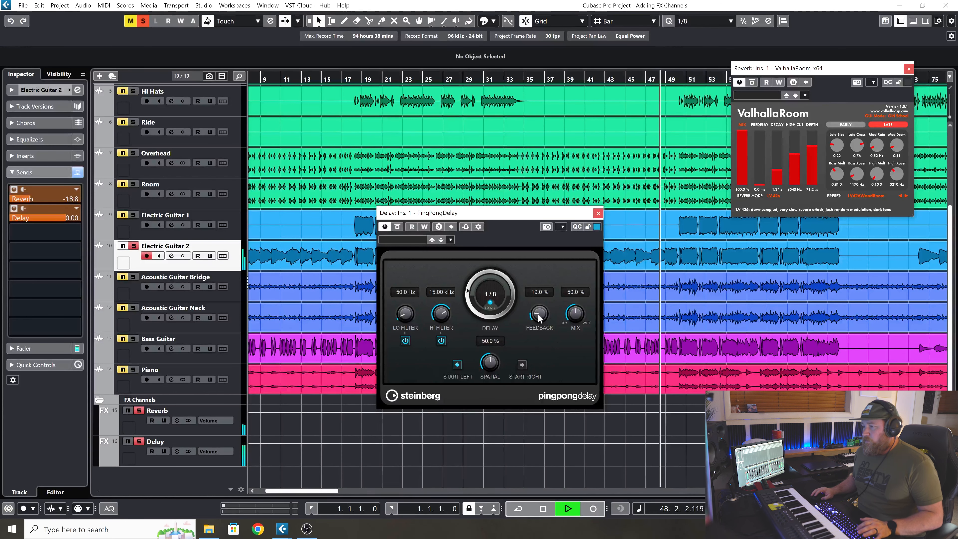
left_click_drag(540, 319, 538, 307)
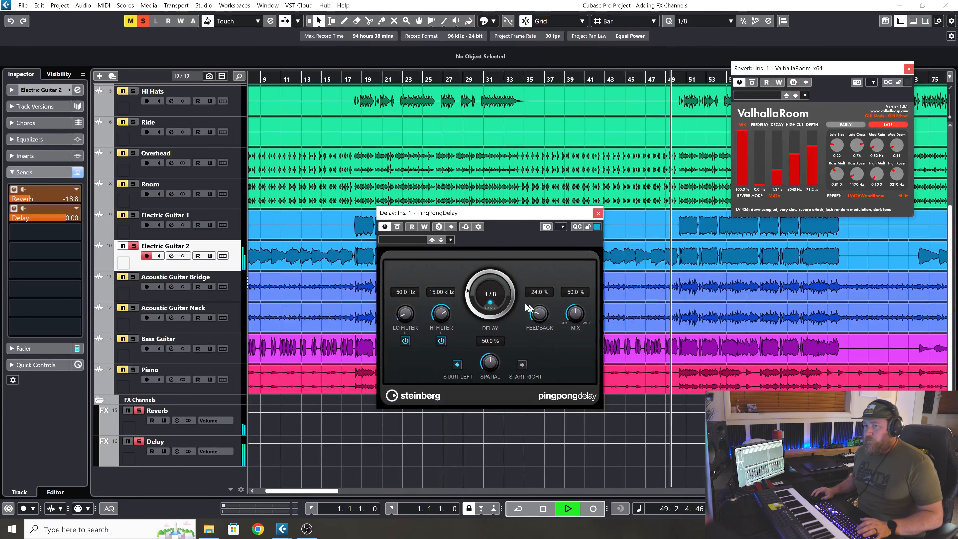
Lower Electric Guitar 2's Delay send to -9.68 dB and raise the PingPongDelay feedback to 34.5%.
left_click_drag(45, 217, 6, 331)
left_click_drag(46, 218, 53, 190)
left_click_drag(539, 318, 539, 298)
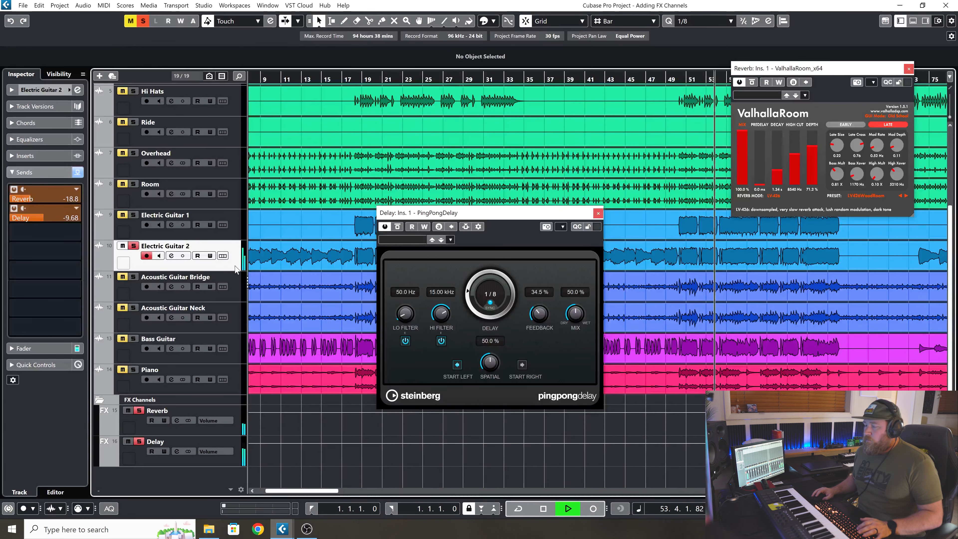
Add a second send from Electric Guitar 1 to the Delay channel and set its level to -12.0 dB.
left_click(237, 225)
left_click(74, 214)
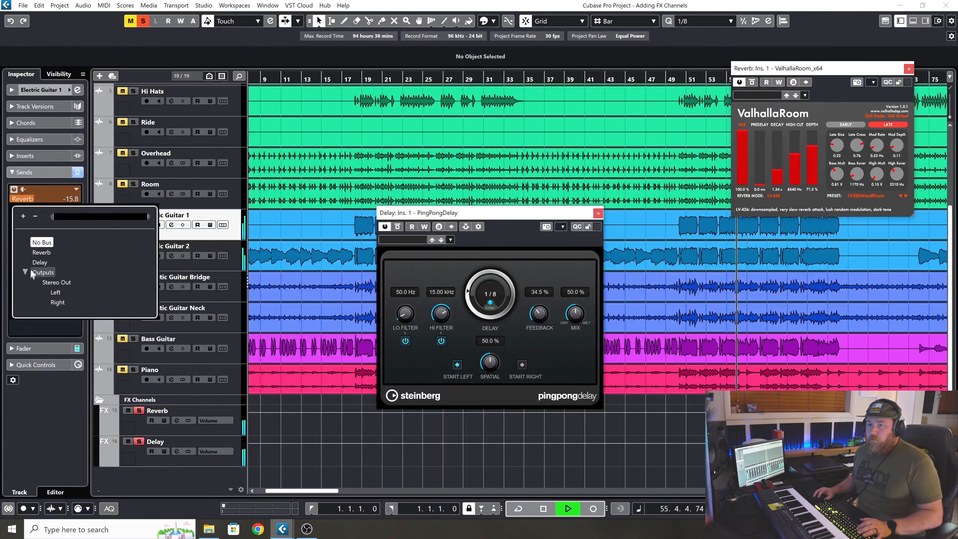
left_click(34, 256)
left_click_drag(48, 218, 40, 241)
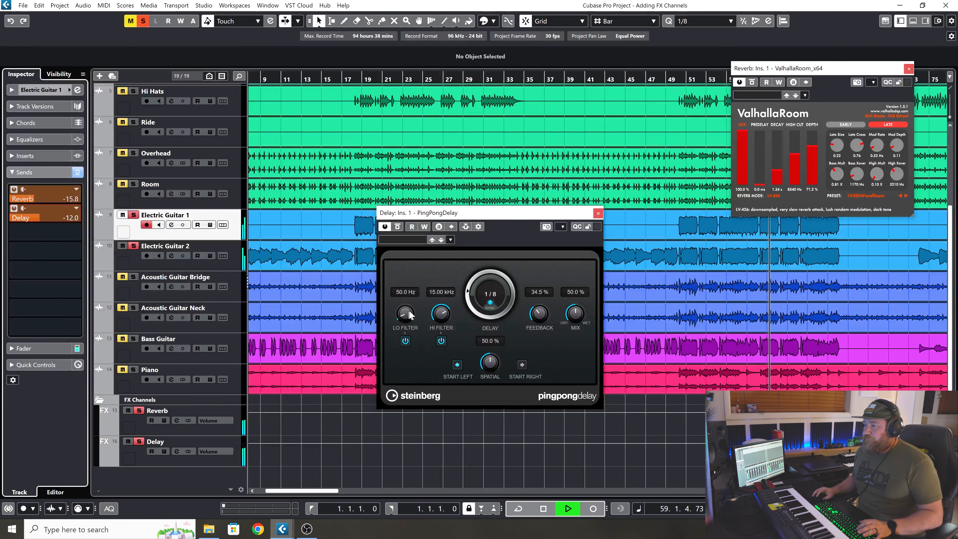
Reduce the PingPongDelay feedback to 27% and compare Electric Guitar 1 with its Delay send off and on.
left_click_drag(539, 320, 589, 267)
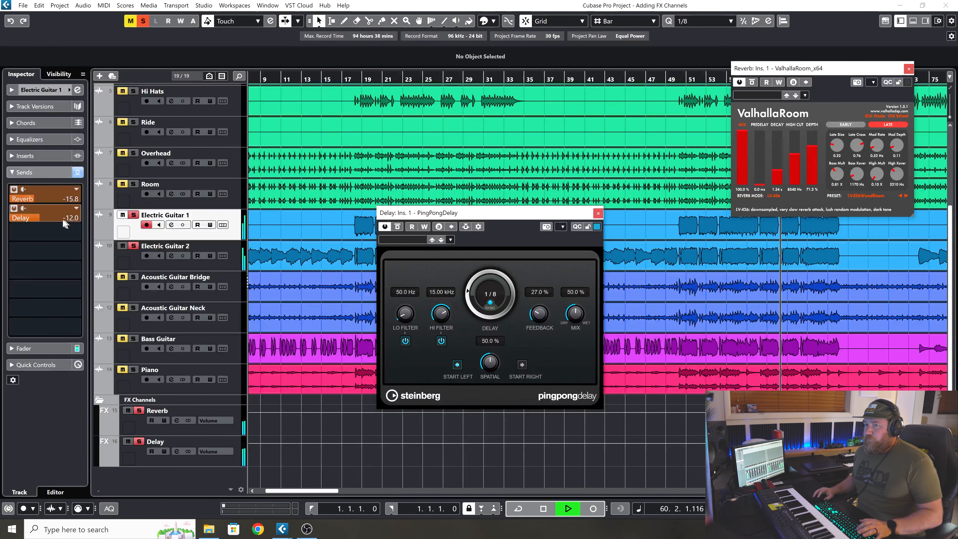
left_click(14, 209)
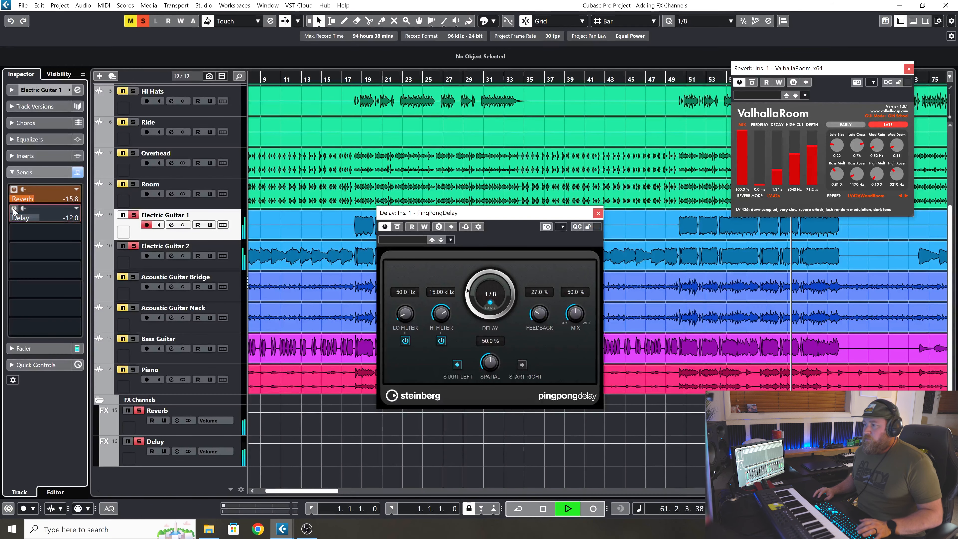
left_click(14, 209)
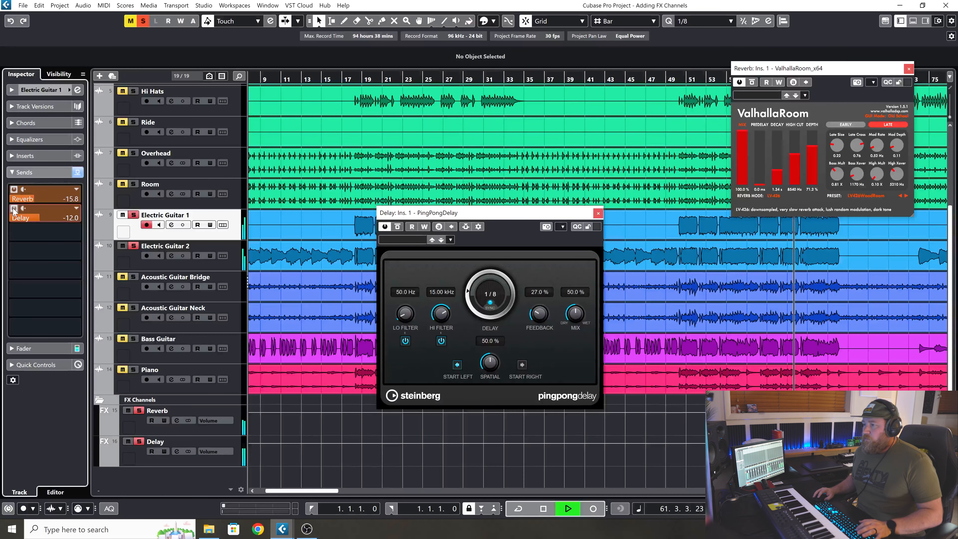
Close the PingPongDelay window and reopen the effect from the Delay channel's inserts.
left_click(598, 214)
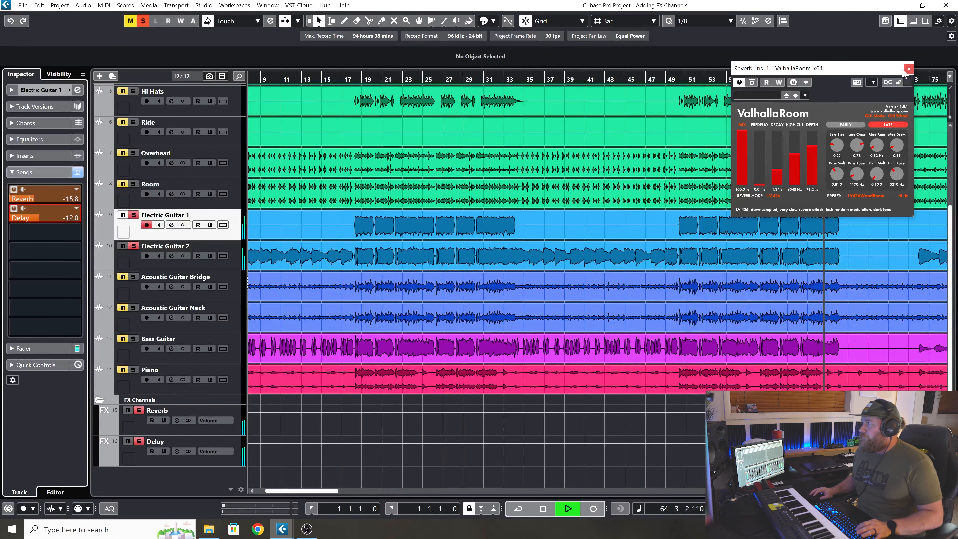
left_click(177, 463)
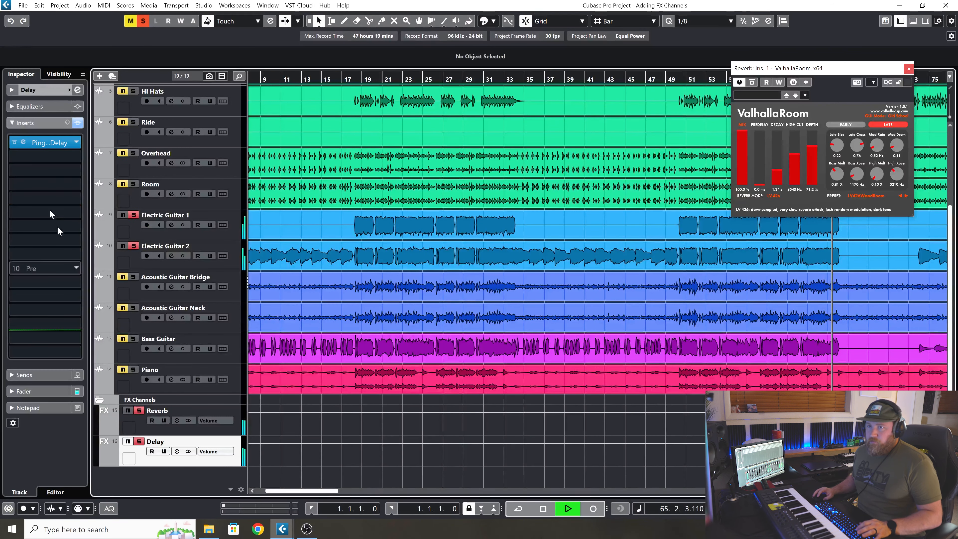
left_click(49, 142)
left_click_drag(539, 209, 658, 73)
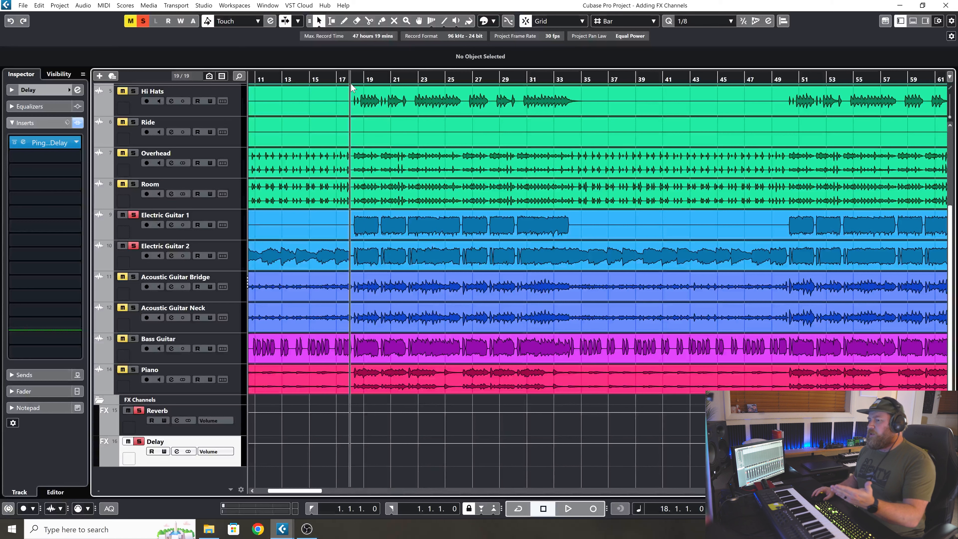
Play the soloed guitars from bar 18, compare Electric Guitar 1 with all its sends bypassed and active, and stop playback.
left_click(231, 232)
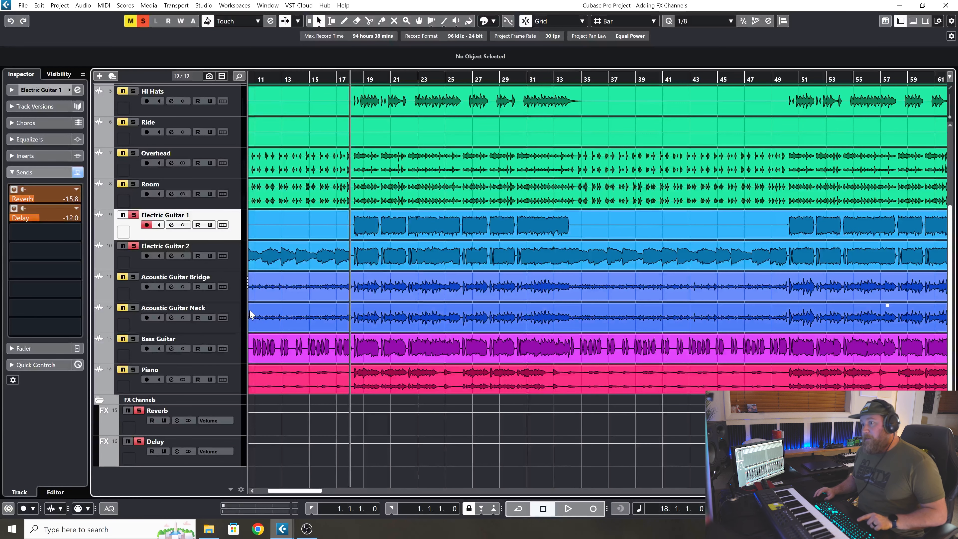
key("space")
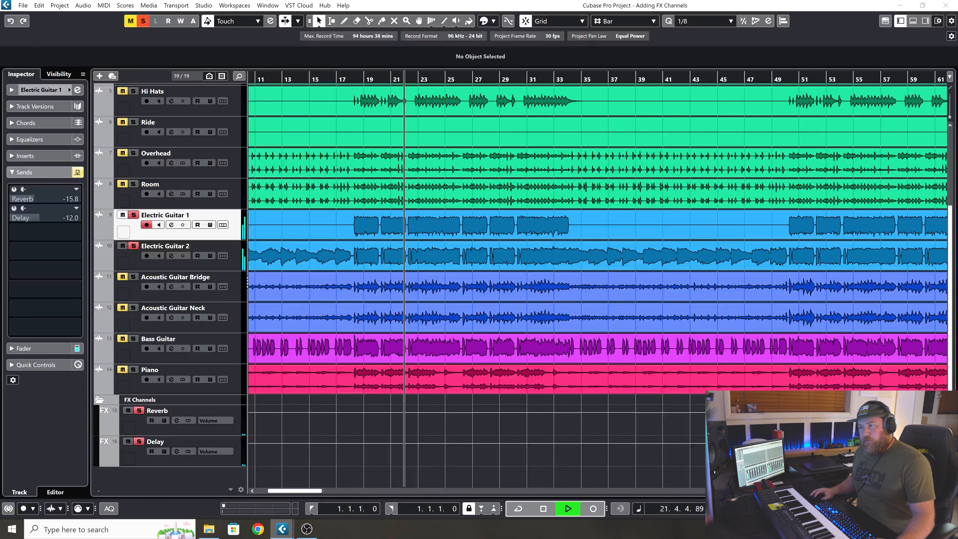
left_click(78, 172)
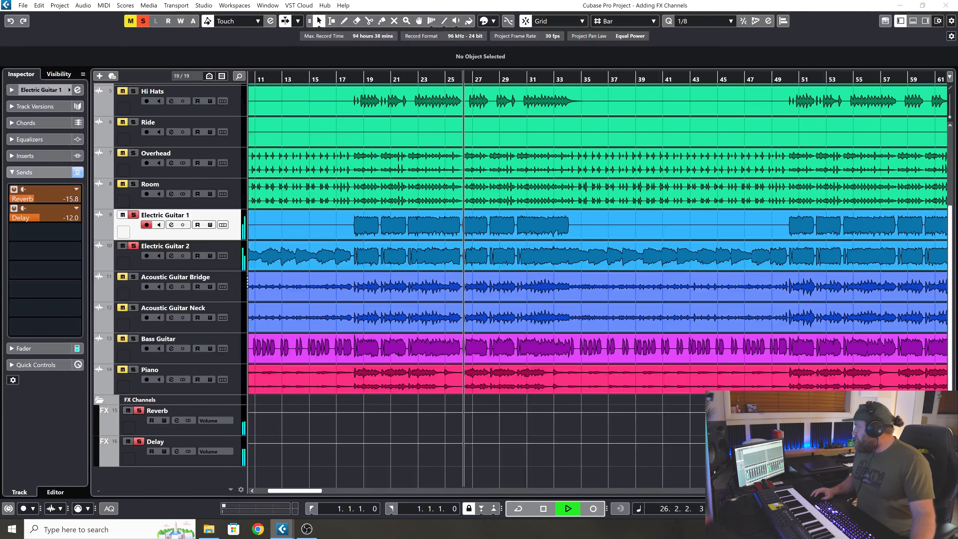
left_click(77, 172)
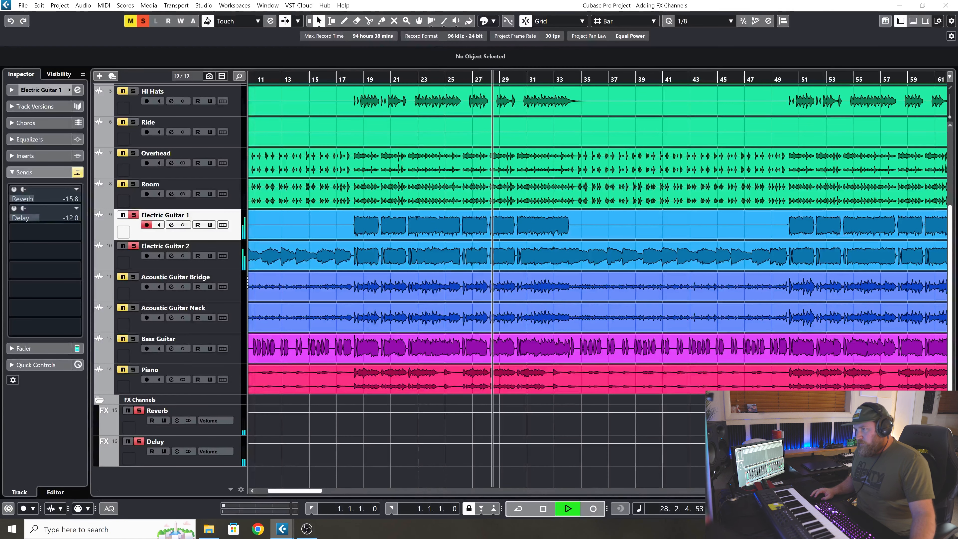
left_click(77, 172)
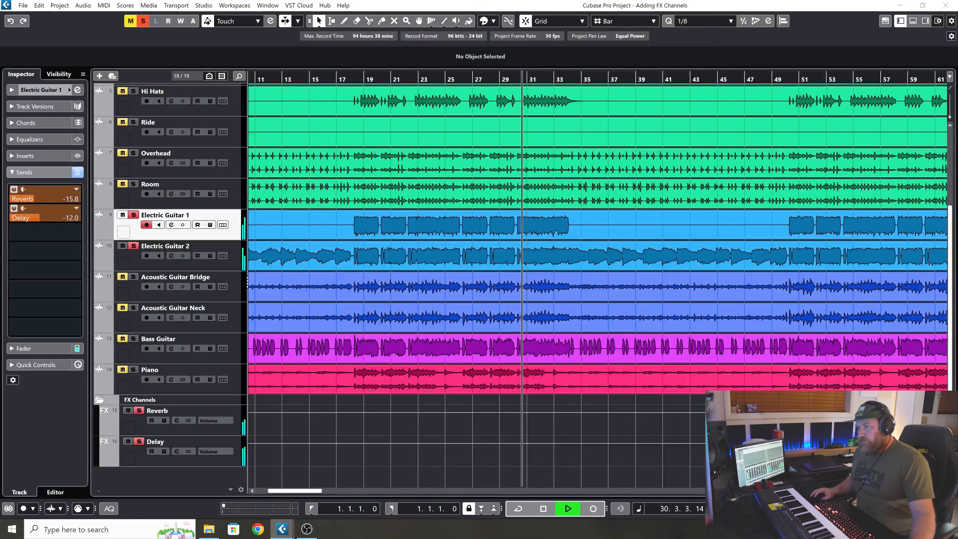
key("space")
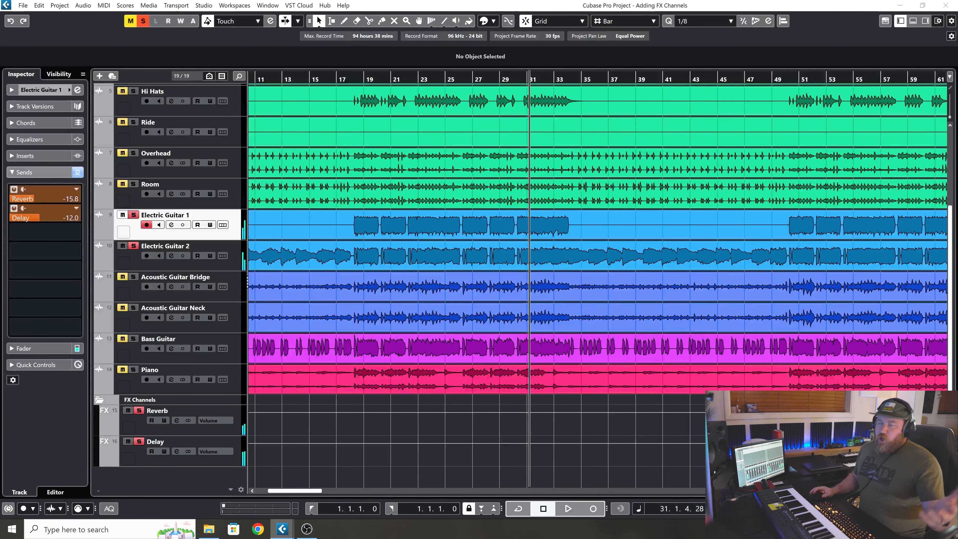